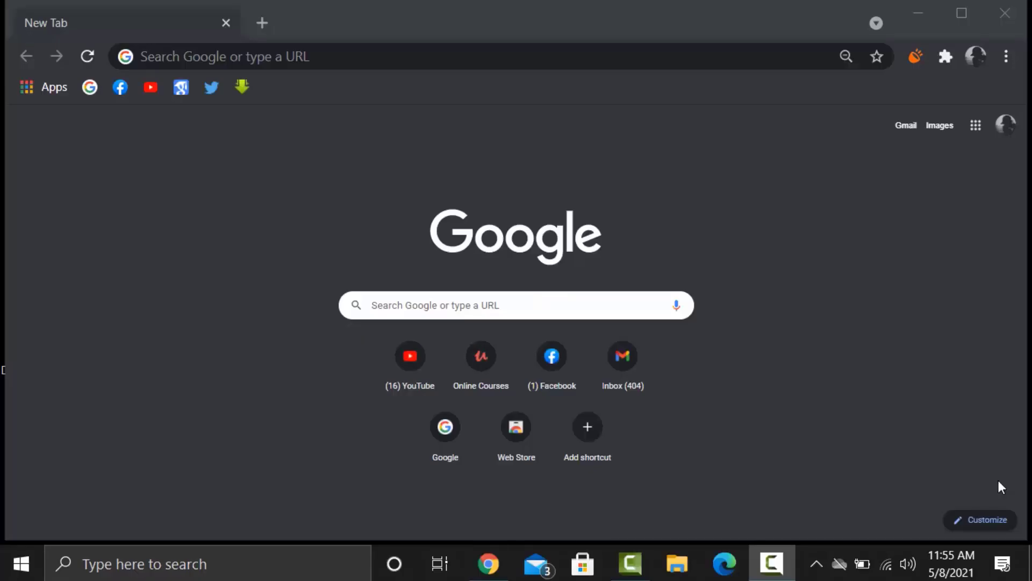
Step: Search Google for 'unity hub' and download the Unity Hub installer from Unity's download page
{"action": "left_click", "coordinate": [512, 56]}
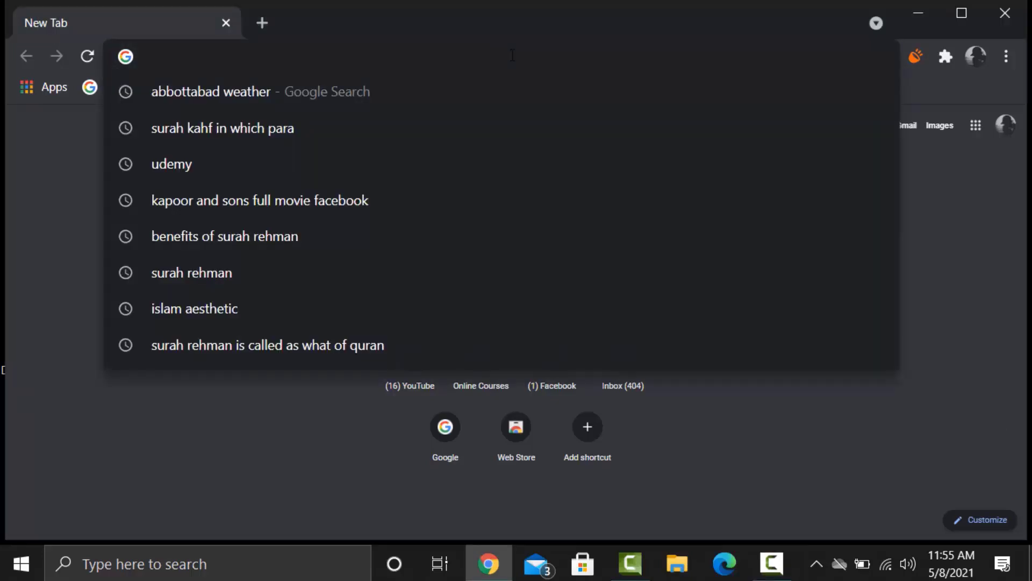
{"action": "type", "text": "unity hub"}
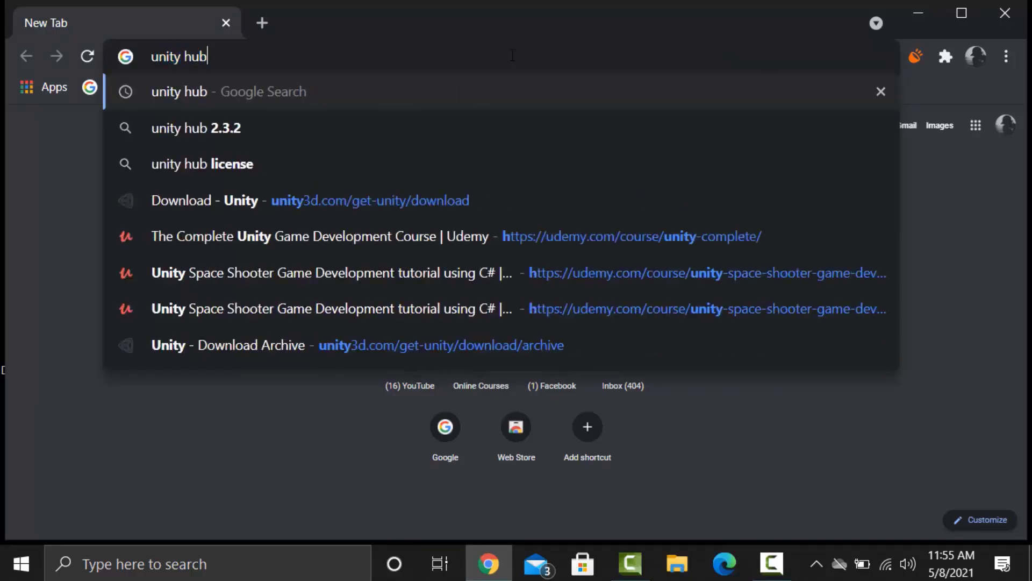
{"action": "key", "text": "Return"}
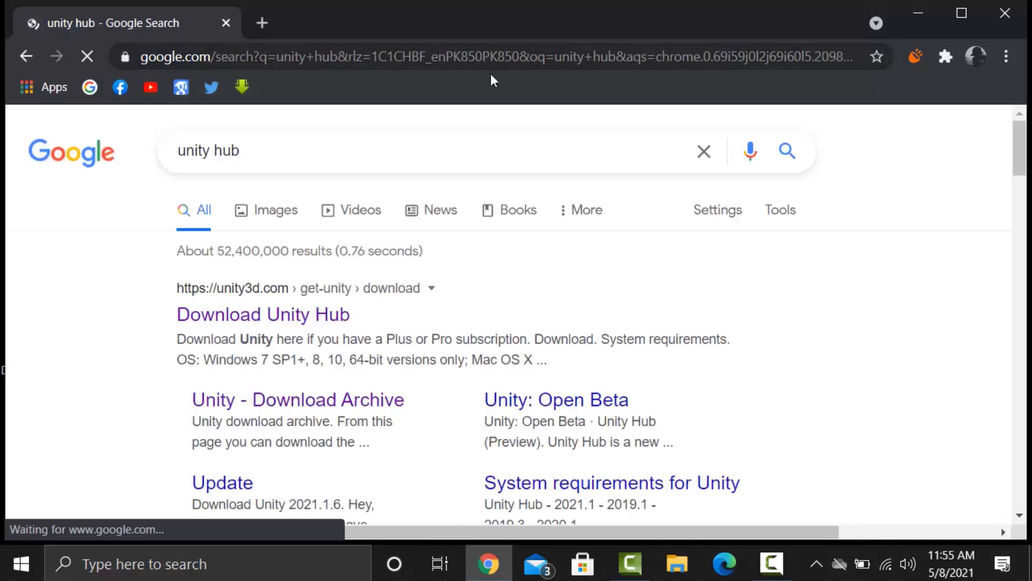
{"action": "left_click", "coordinate": [295, 317]}
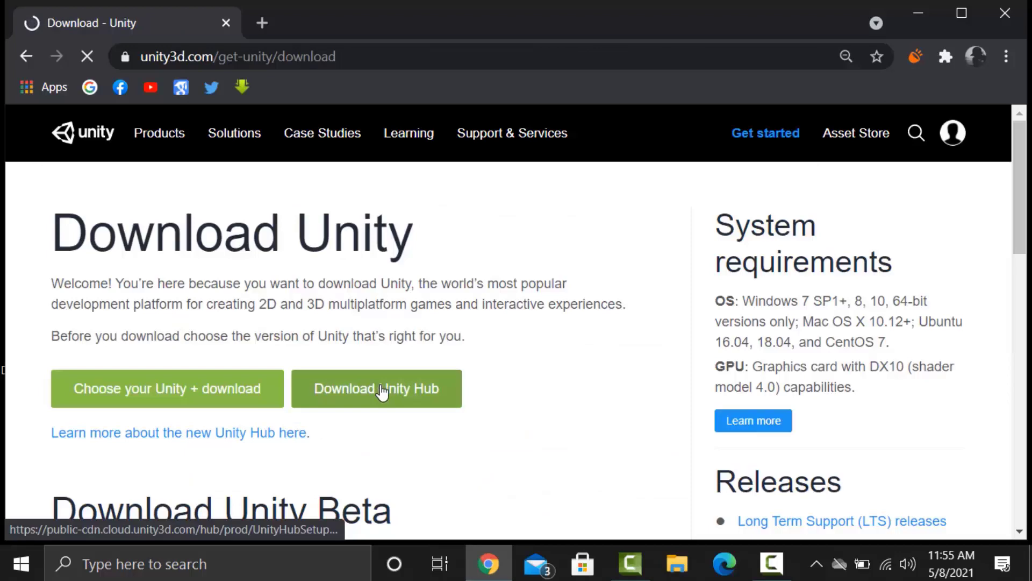
{"action": "left_click", "coordinate": [382, 389]}
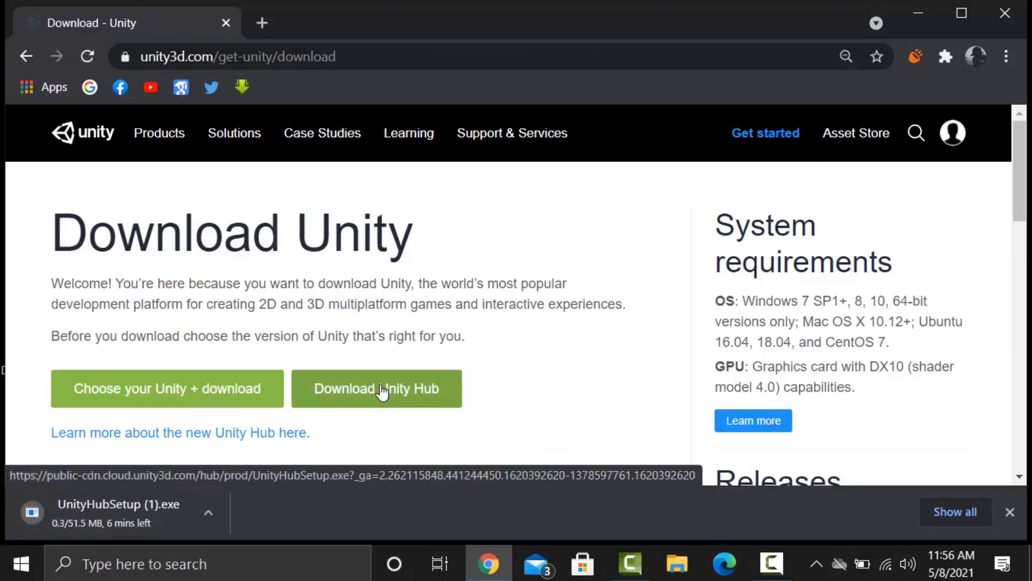
{"action": "key", "text": "super+e"}
Step: Run UnityHubSetup.exe from the Downloads folder
{"action": "left_click", "coordinate": [235, 171]}
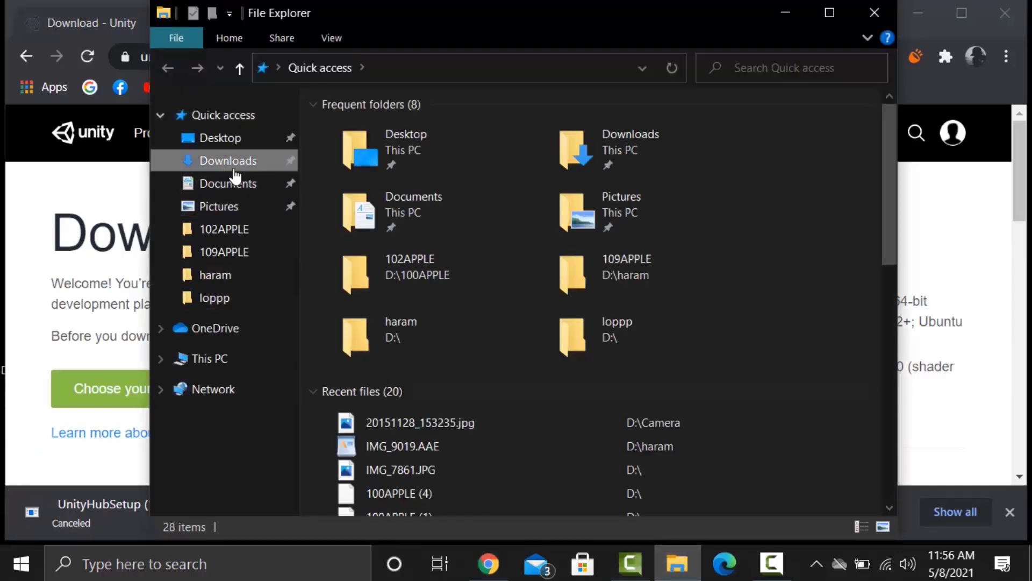
{"action": "left_click", "coordinate": [828, 12]}
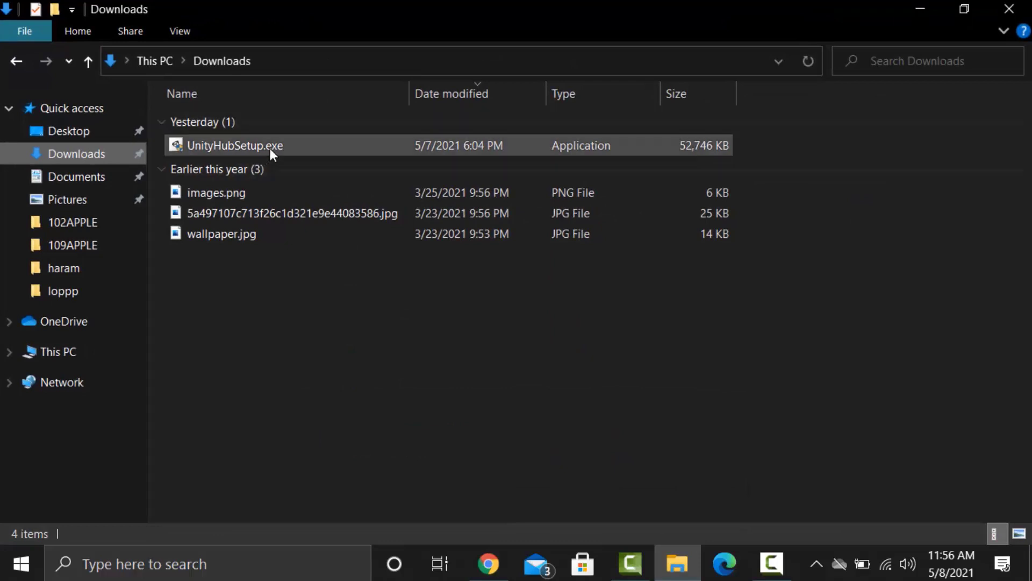
{"action": "double_click", "coordinate": [270, 147]}
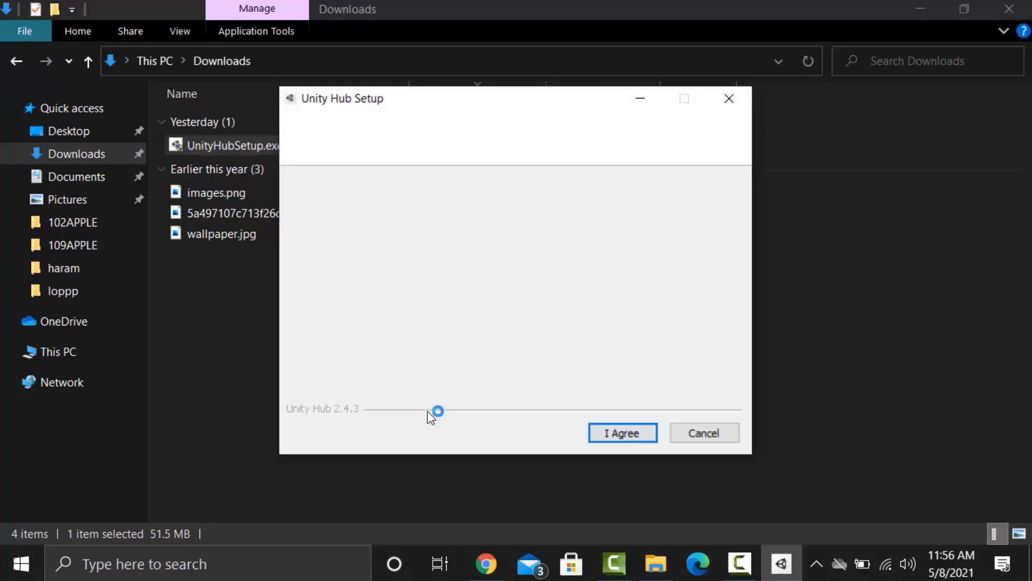
Step: Install Unity Hub 2.4.3 without launching it afterwards, then show the desktop
{"action": "left_click", "coordinate": [621, 435]}
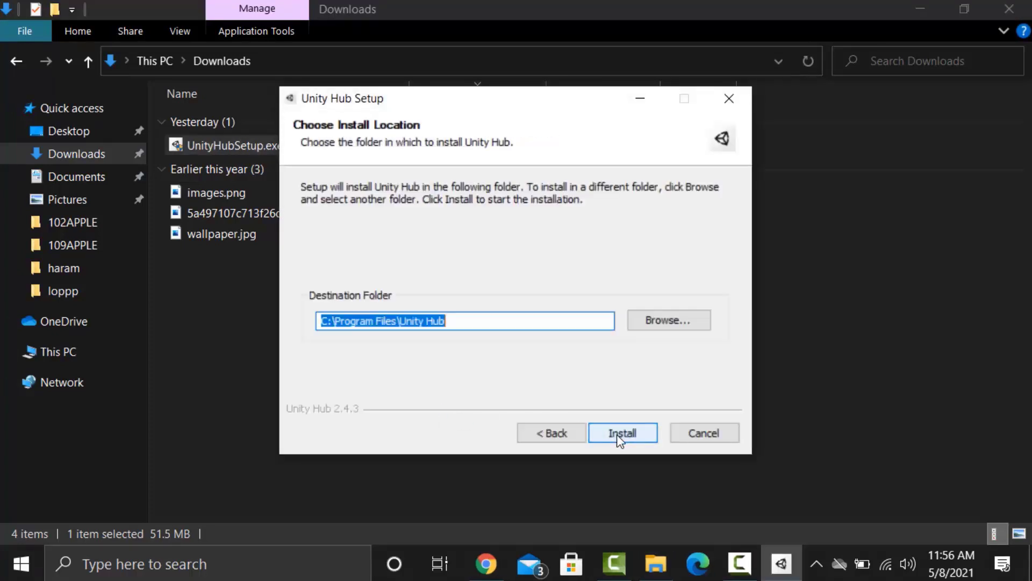
{"action": "left_click", "coordinate": [672, 324]}
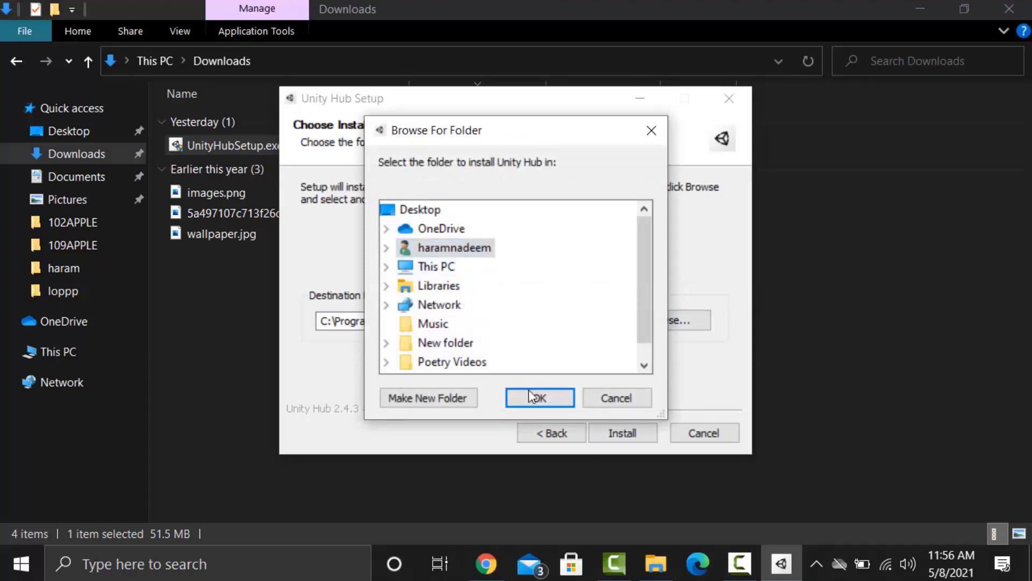
{"action": "left_click", "coordinate": [540, 399]}
{"action": "left_click", "coordinate": [623, 434]}
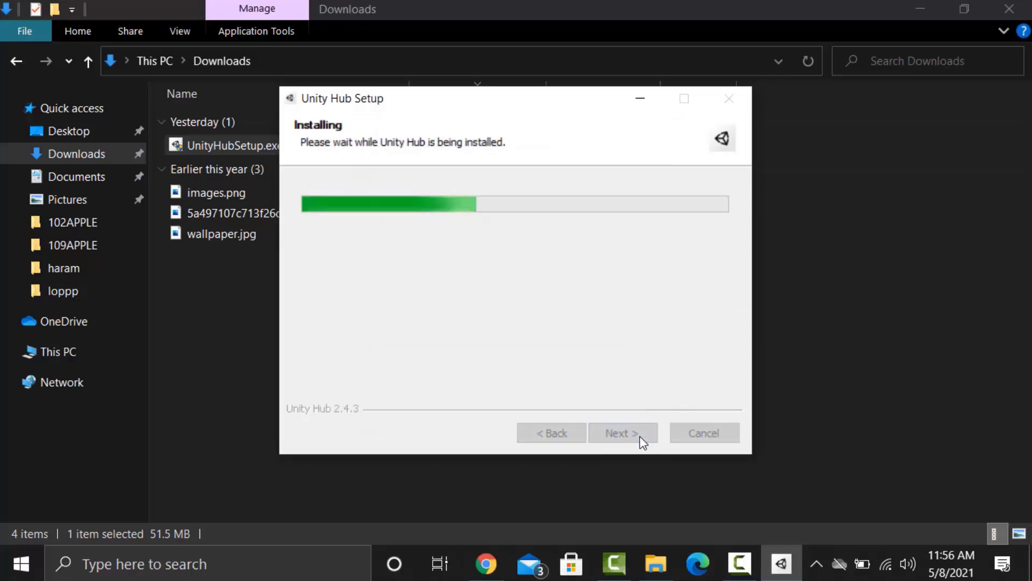
{"action": "left_click", "coordinate": [491, 260]}
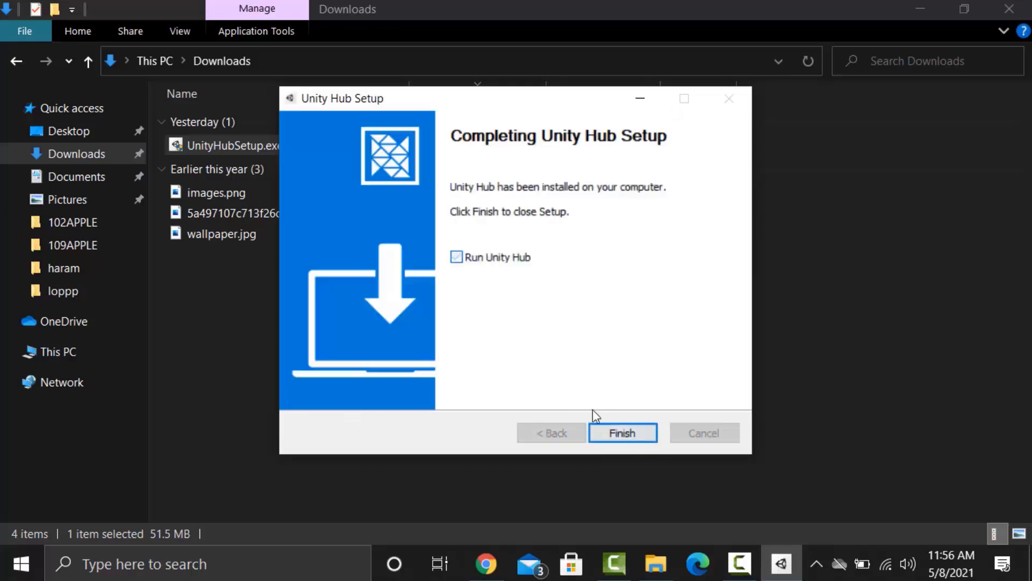
{"action": "left_click", "coordinate": [639, 436]}
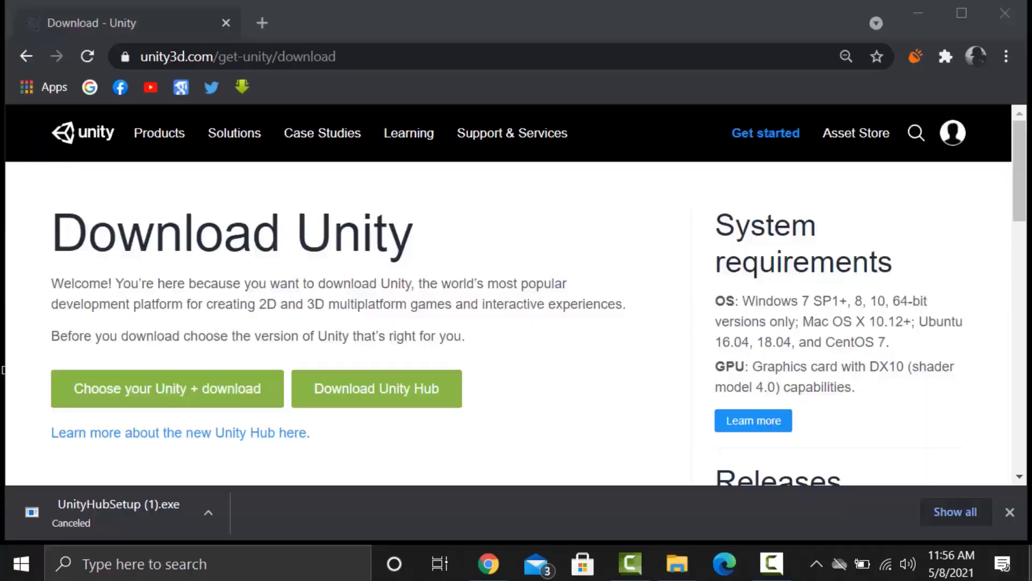
{"action": "left_click", "coordinate": [1029, 563]}
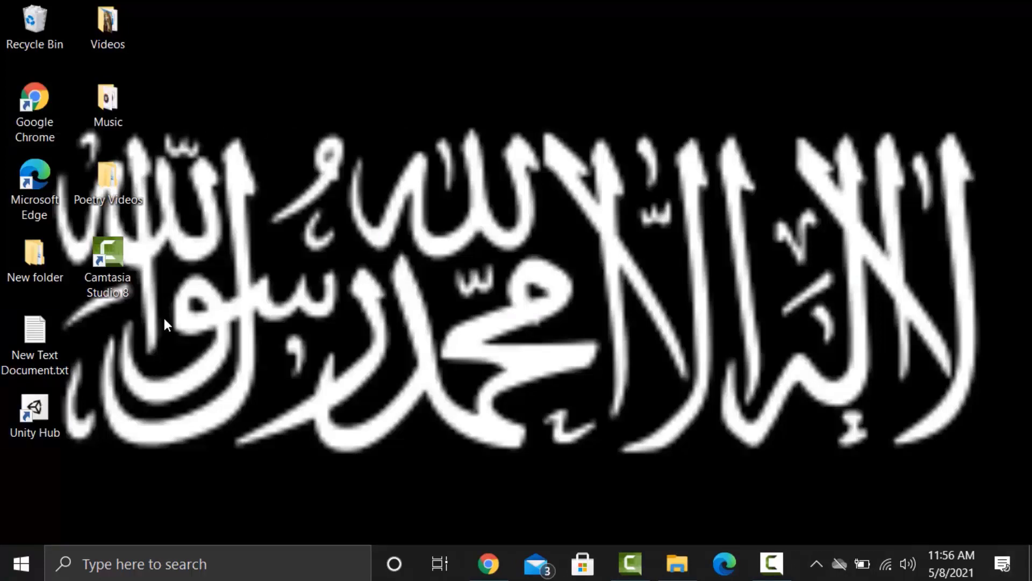
Step: Start Unity Hub, allow it through the firewall, and skip the Unity sign-in from License Management
{"action": "left_click_drag", "start_coordinate": [49, 413], "coordinate": [161, 466]}
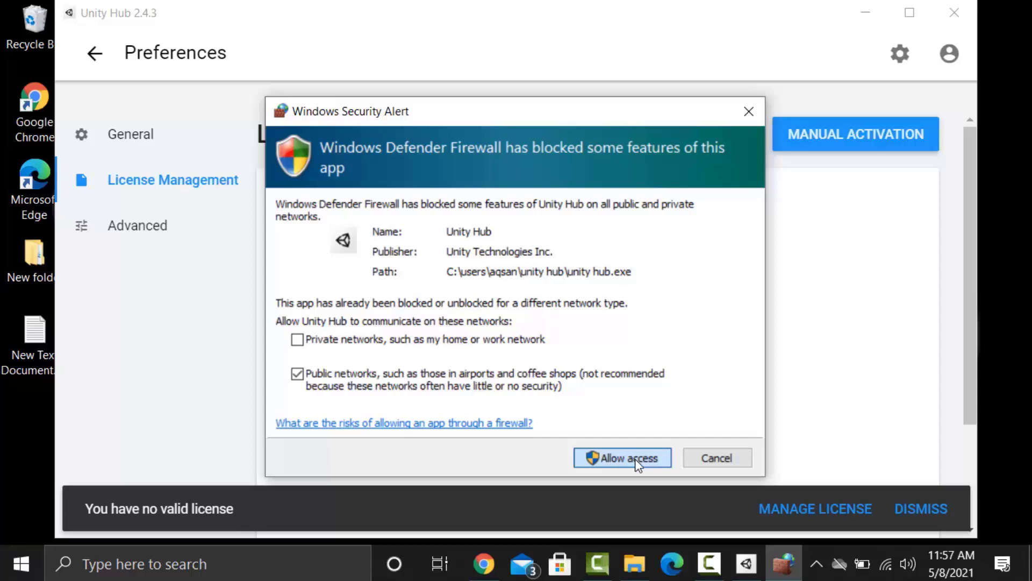
{"action": "left_click", "coordinate": [635, 459]}
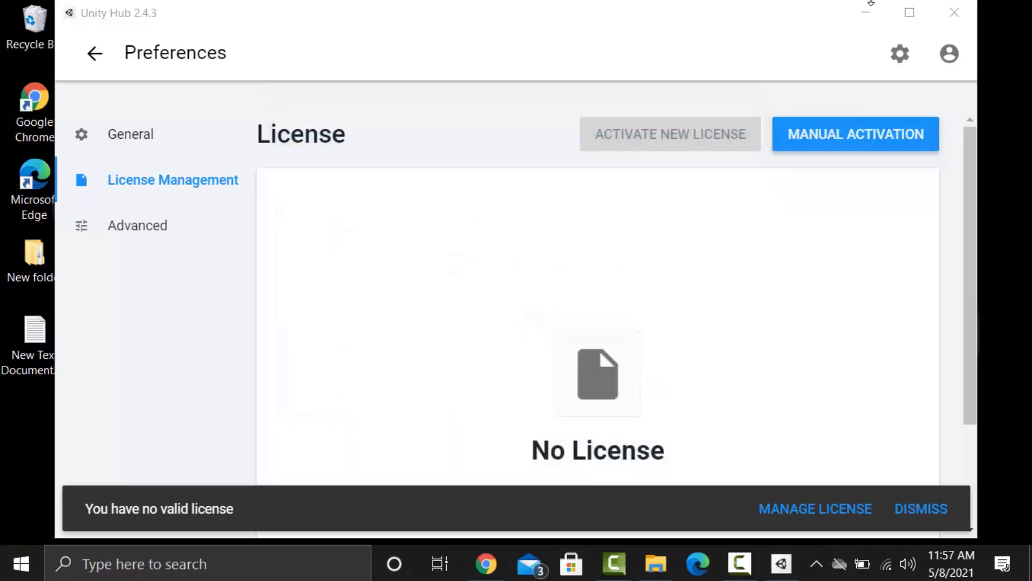
{"action": "left_click", "coordinate": [908, 12]}
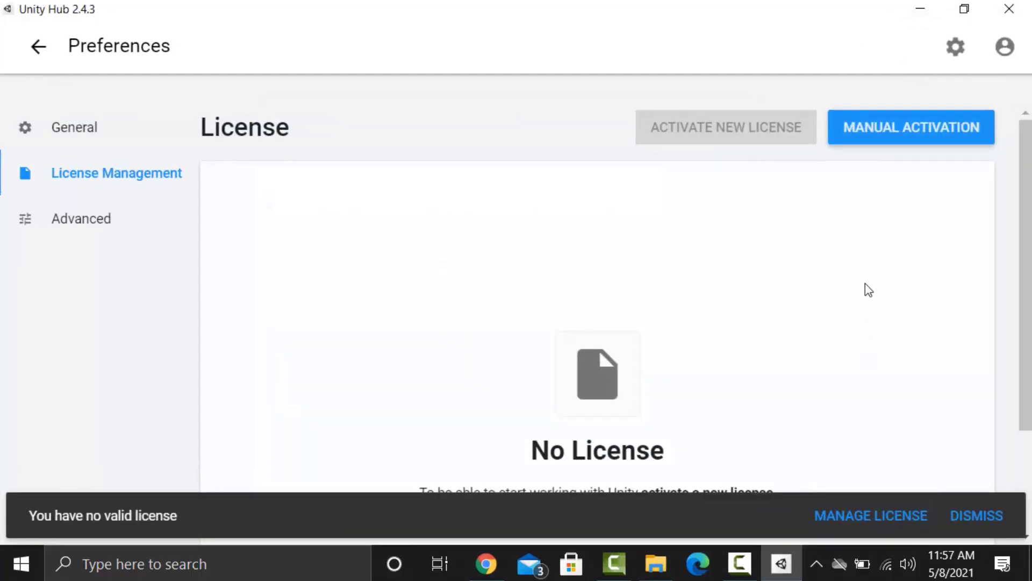
{"action": "left_click", "coordinate": [872, 514]}
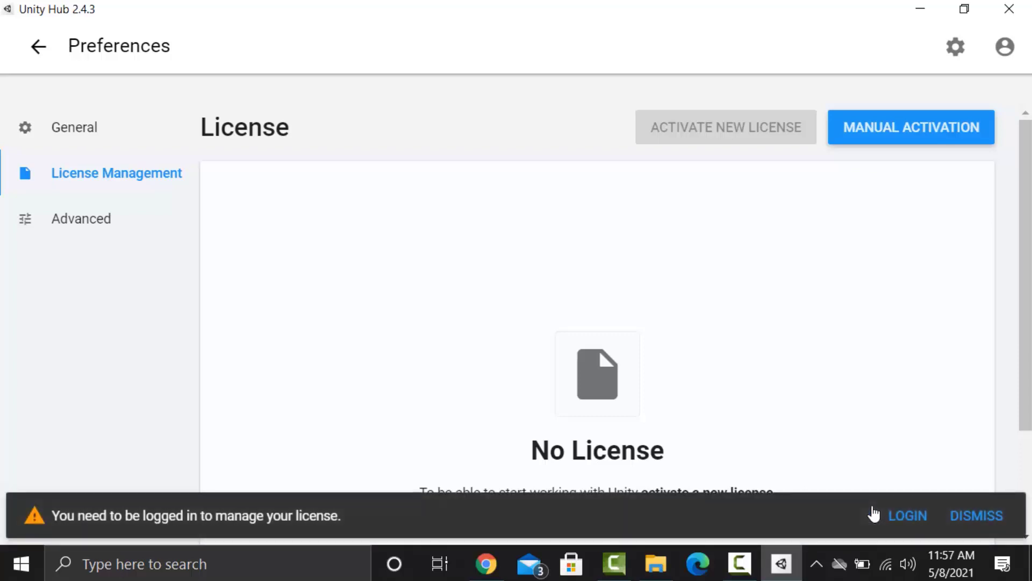
{"action": "left_click", "coordinate": [909, 519]}
{"action": "left_click", "coordinate": [848, 402]}
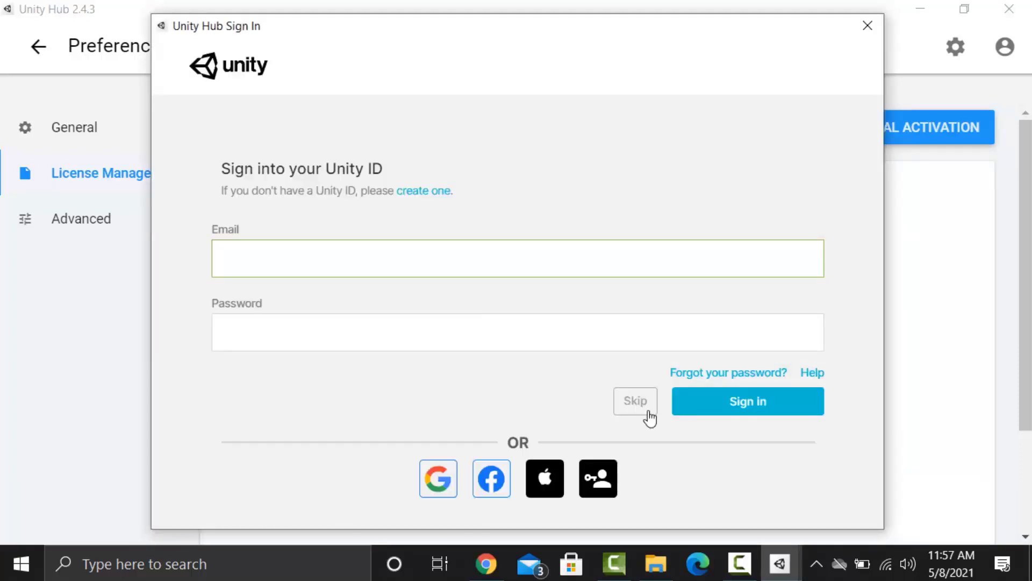
{"action": "left_click", "coordinate": [867, 26]}
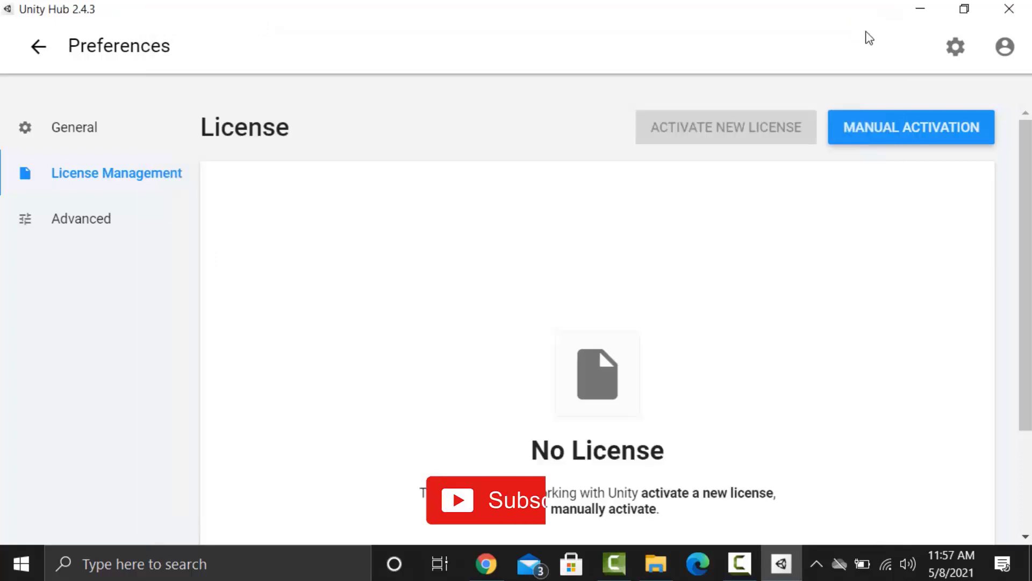
Step: Leave Preferences and go back to the empty Projects list
{"action": "left_click", "coordinate": [36, 53]}
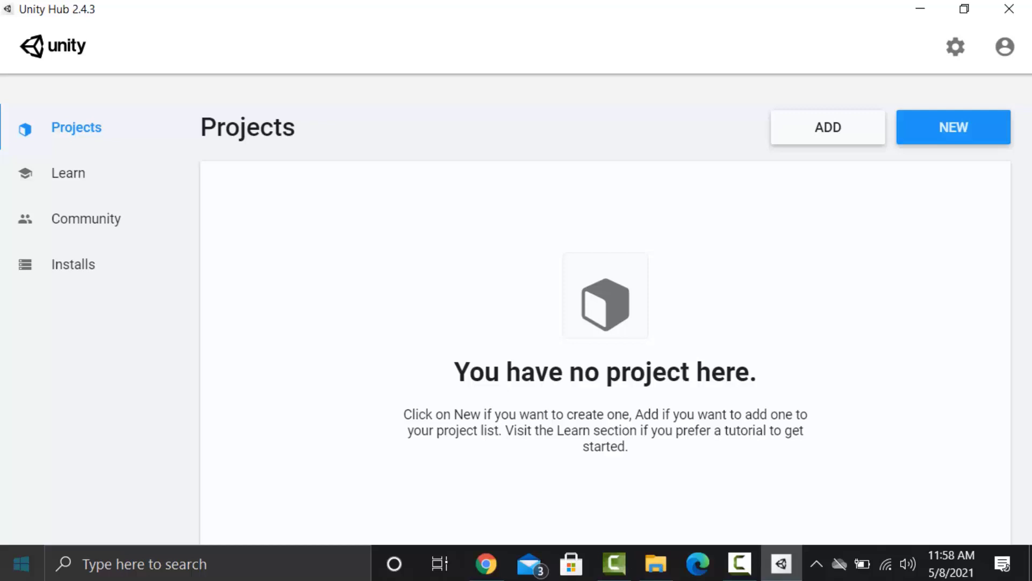
{"action": "mouse_move", "coordinate": [138, 402]}
{"action": "left_mouse_down"}
{"action": "mouse_move", "coordinate": [113, 339]}
{"action": "mouse_move", "coordinate": [87, 349]}
{"action": "mouse_move", "coordinate": [109, 310]}
{"action": "left_mouse_up"}
{"action": "mouse_move", "coordinate": [86, 350]}
{"action": "left_mouse_down"}
{"action": "mouse_move", "coordinate": [115, 303]}
{"action": "mouse_move", "coordinate": [156, 325]}
{"action": "left_mouse_up"}
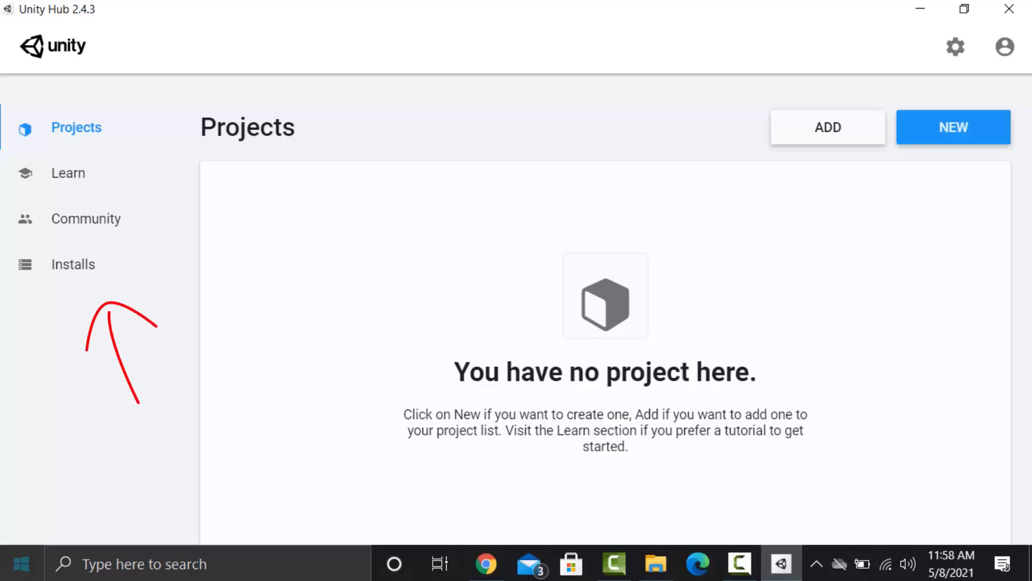
Step: From Installs, add a Unity version and follow the link to Unity's download archive
{"action": "left_click", "coordinate": [95, 283]}
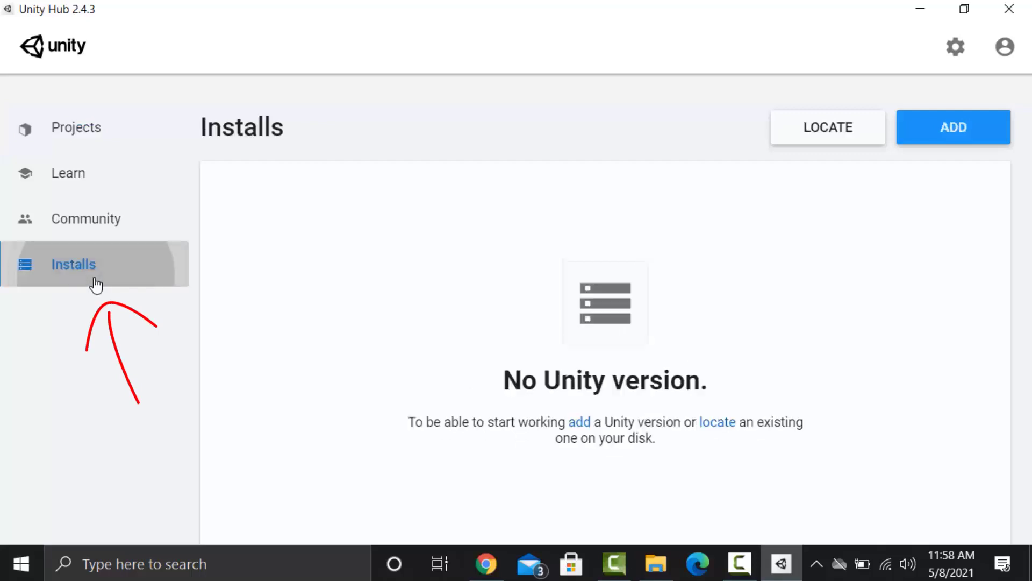
{"action": "left_click", "coordinate": [974, 141]}
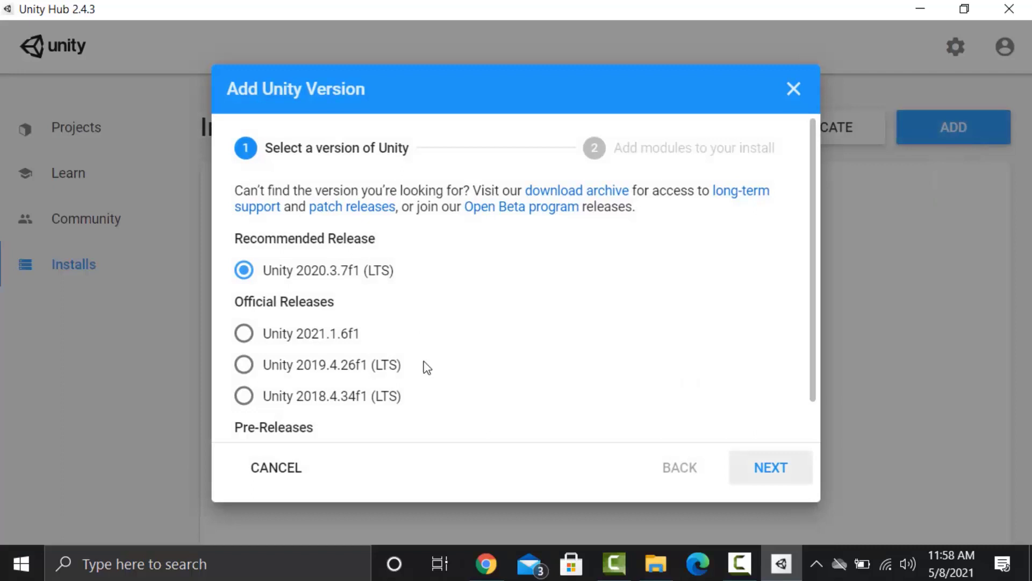
{"action": "scroll", "coordinate": [445, 317], "scroll_direction": "down", "scroll_amount": 1}
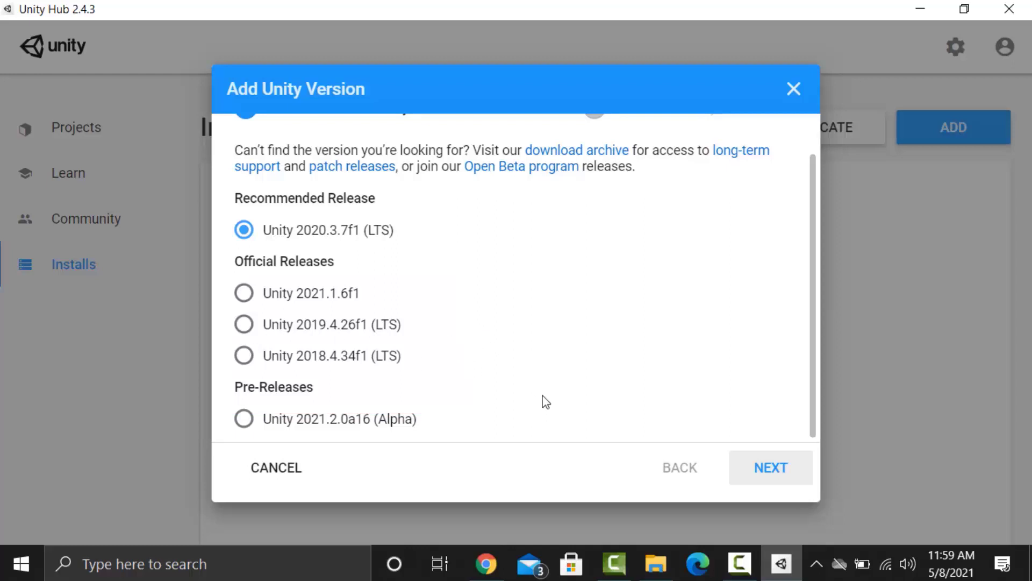
{"action": "scroll", "coordinate": [564, 390], "scroll_direction": "up", "scroll_amount": 1}
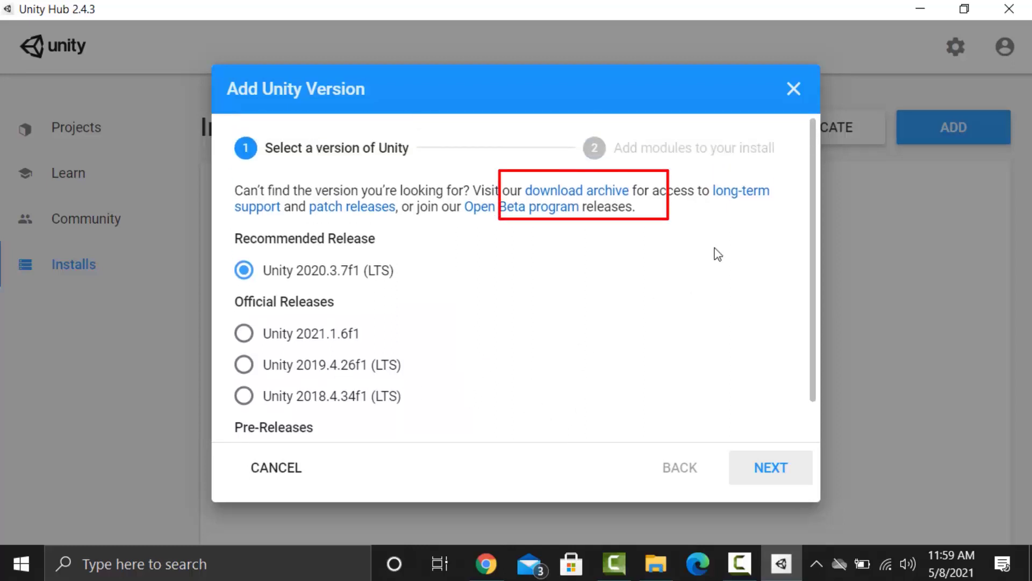
{"action": "left_click", "coordinate": [610, 192]}
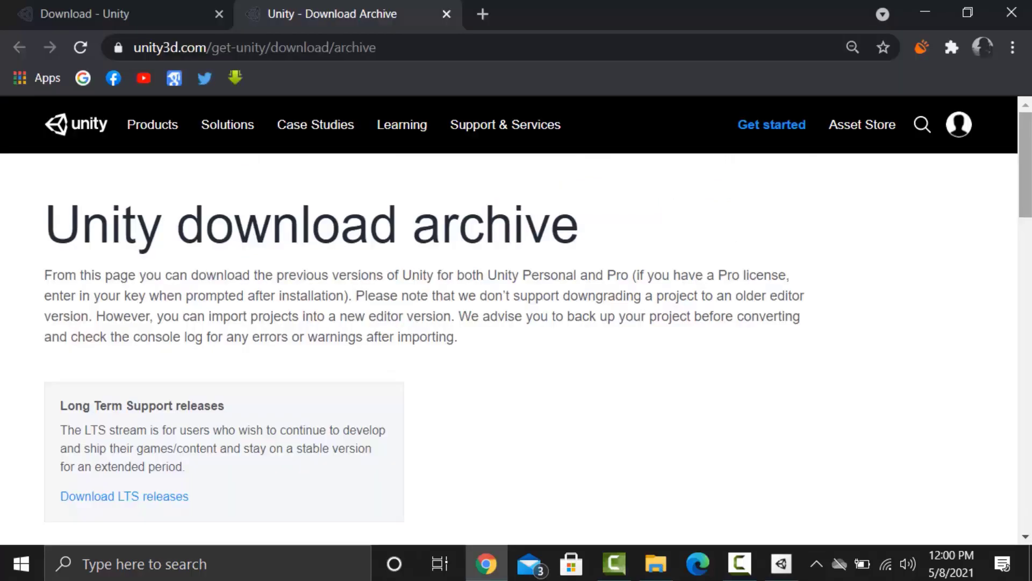
Step: Locate Unity 2019.2.0 in the 2019.x archive and request it through Unity Hub
{"action": "scroll", "coordinate": [516, 309], "scroll_direction": "down", "scroll_amount": 7}
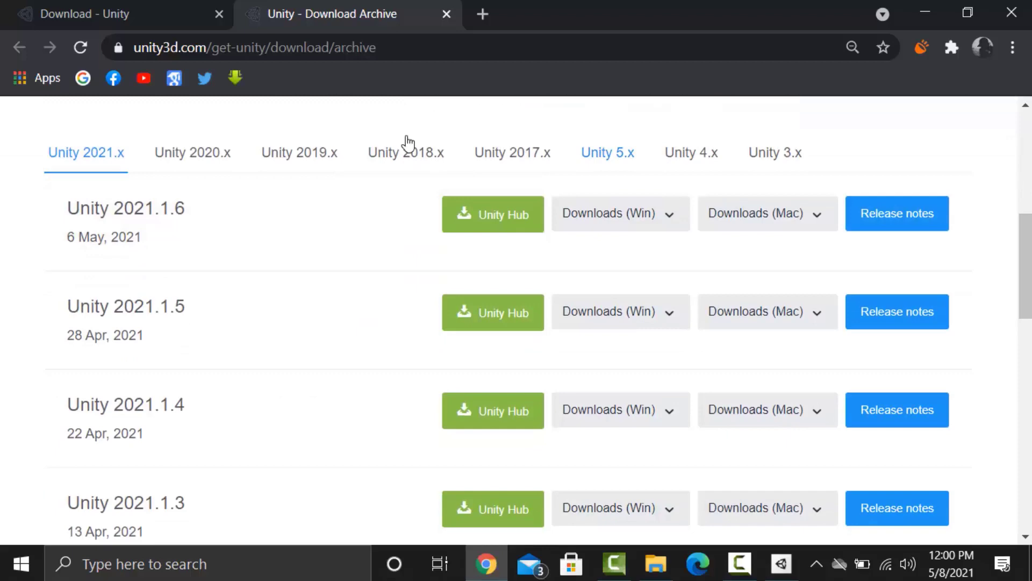
{"action": "left_click", "coordinate": [336, 160]}
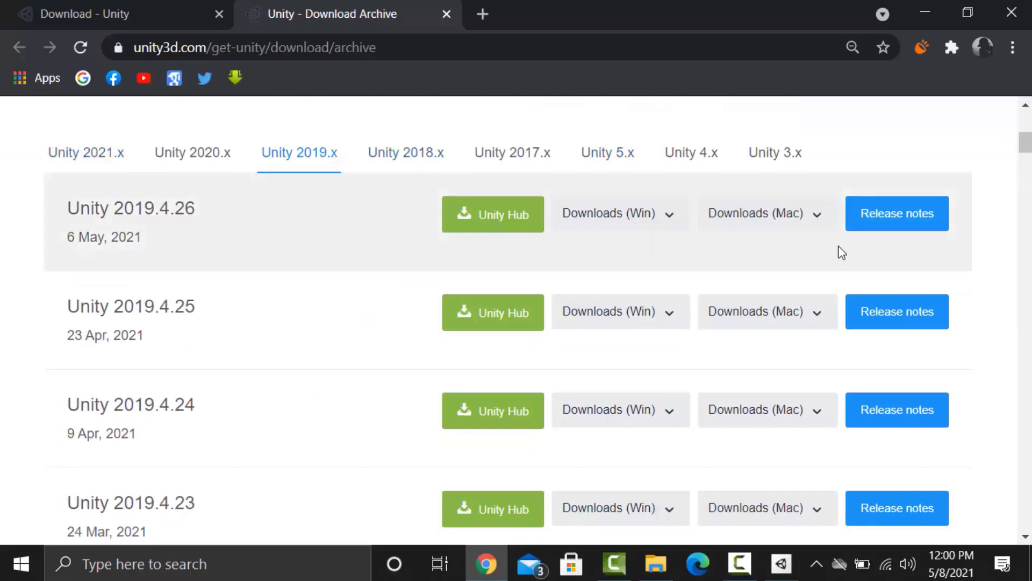
{"action": "left_click_drag", "start_coordinate": [1026, 154], "coordinate": [1025, 339]}
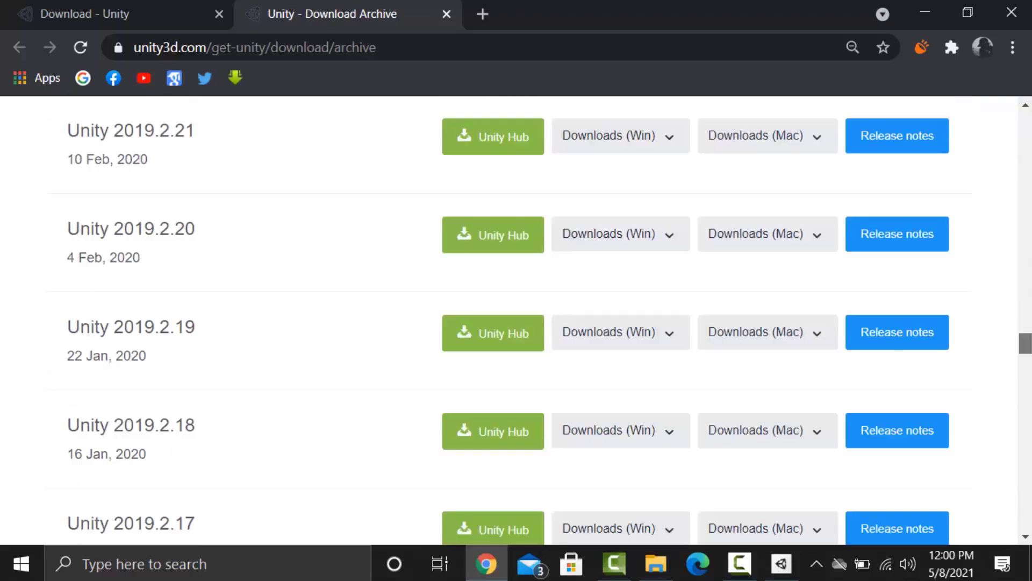
{"action": "left_click_drag", "start_coordinate": [1026, 349], "coordinate": [1027, 384]}
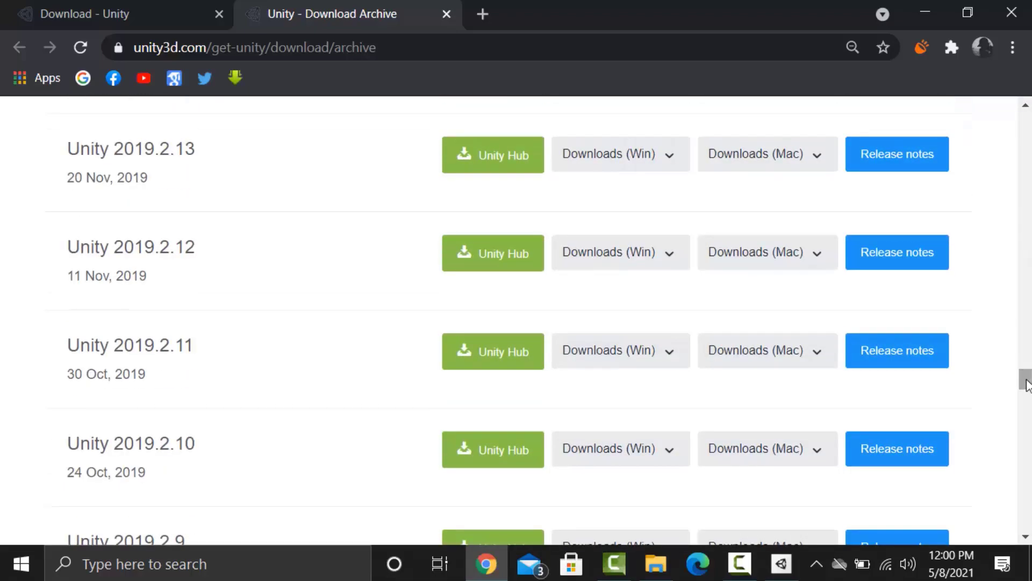
{"action": "scroll", "coordinate": [965, 317], "scroll_direction": "down", "scroll_amount": 14}
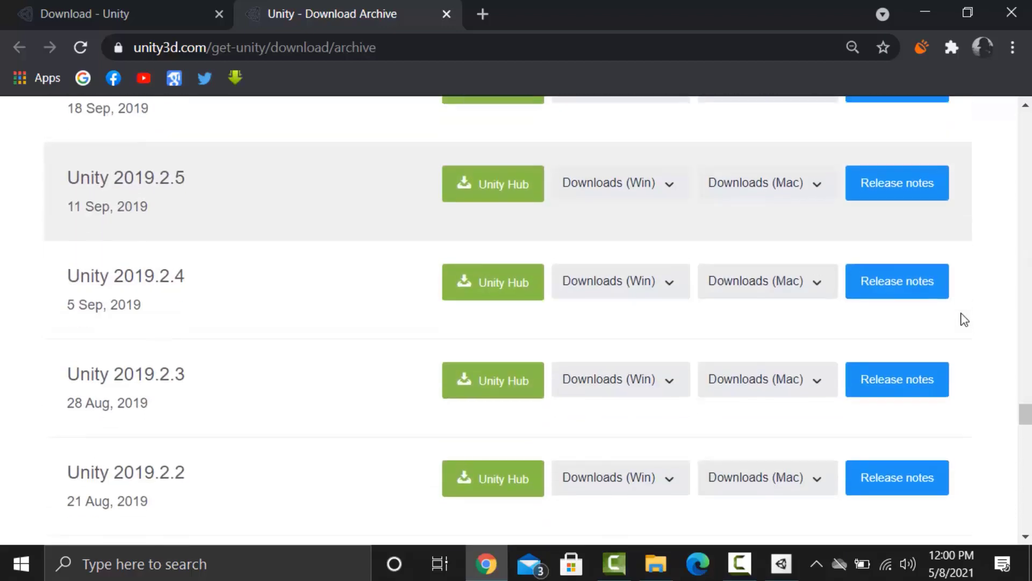
{"action": "scroll", "coordinate": [965, 320], "scroll_direction": "down", "scroll_amount": 7}
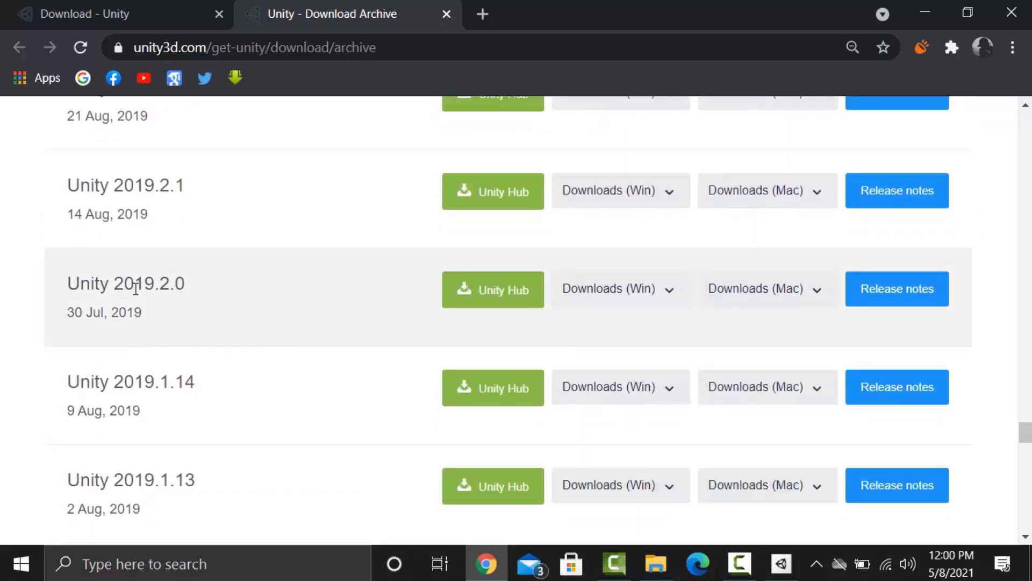
{"action": "left_click_drag", "start_coordinate": [60, 292], "coordinate": [198, 300]}
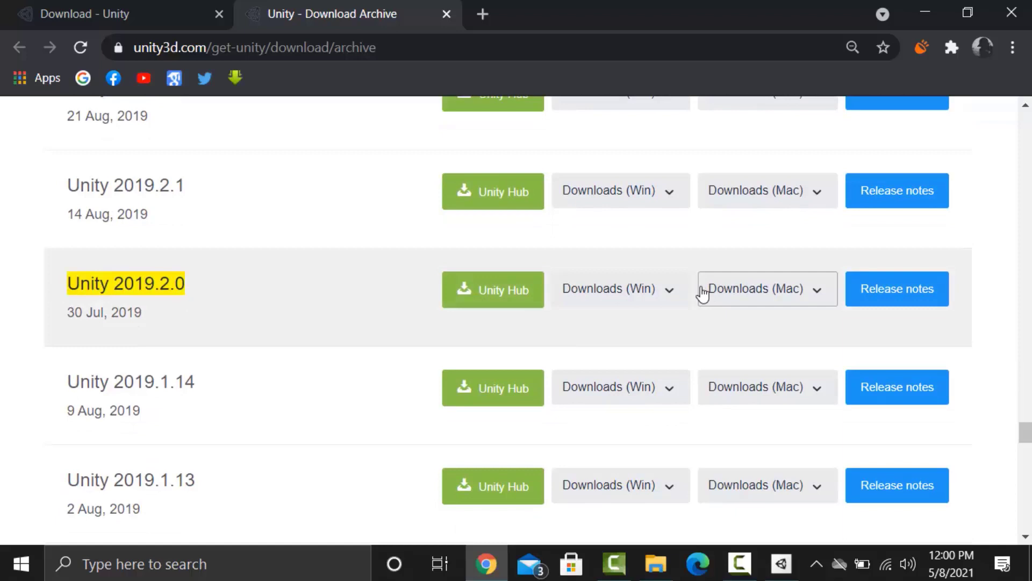
{"action": "left_click", "coordinate": [493, 292]}
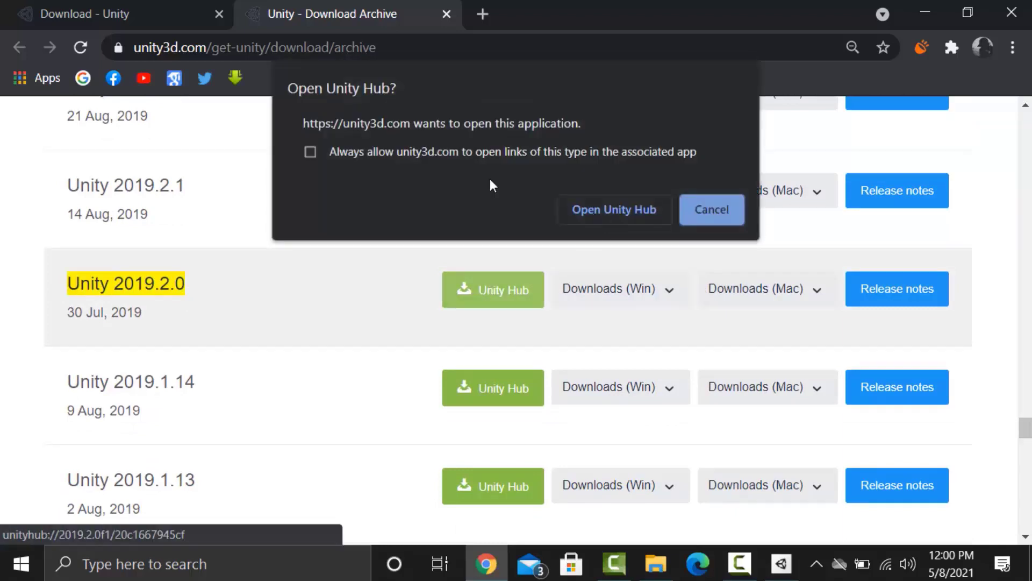
Step: Send the release to Unity Hub, keeping Visual Studio Community 2019 selected
{"action": "left_click", "coordinate": [610, 210]}
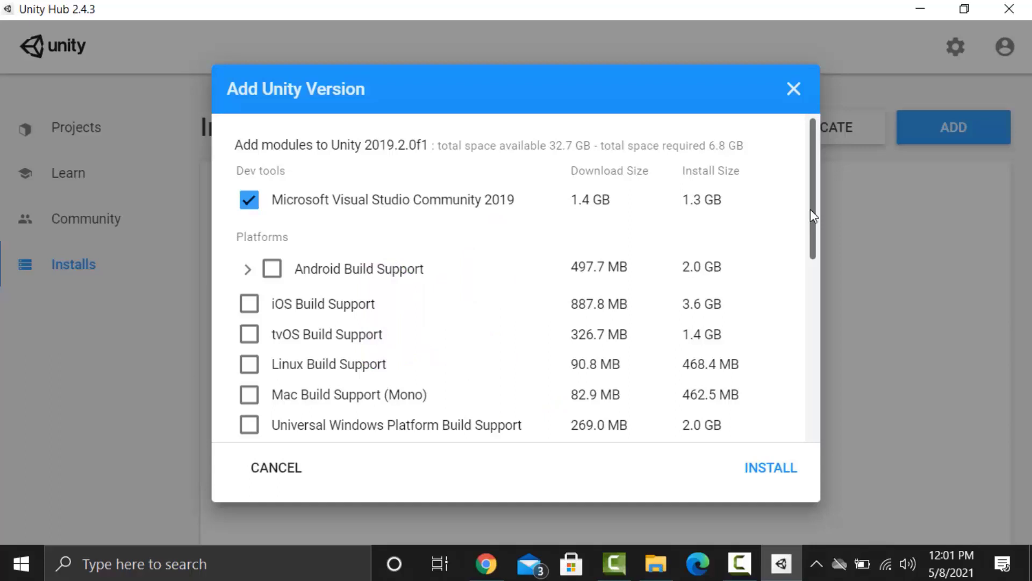
{"action": "left_click", "coordinate": [250, 203]}
{"action": "left_click", "coordinate": [250, 202]}
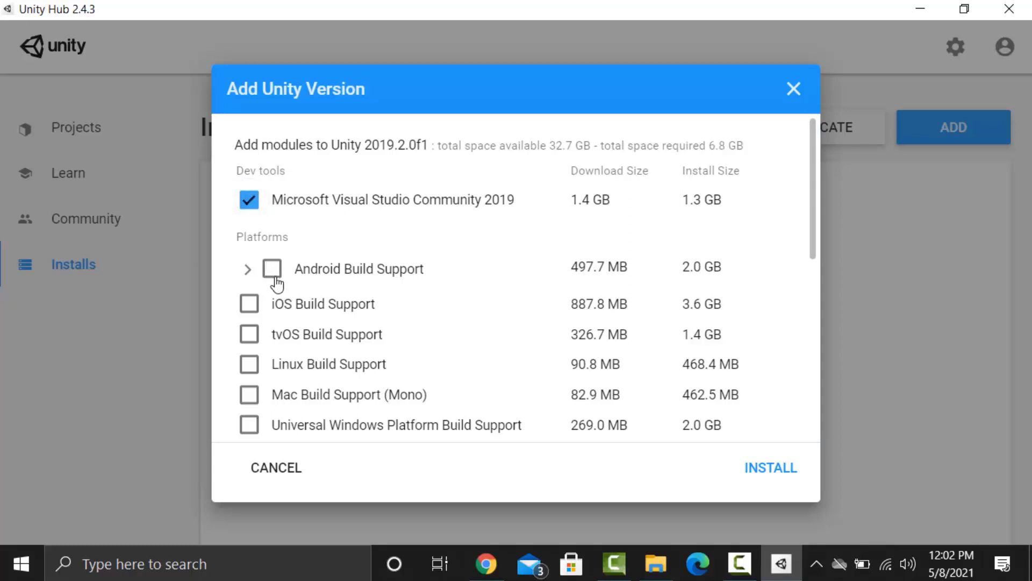
{"action": "left_click_drag", "start_coordinate": [816, 164], "coordinate": [826, 145]}
Step: Add Android Build Support and Documentation modules and start the 2019.2.0f1 install
{"action": "left_click", "coordinate": [247, 269]}
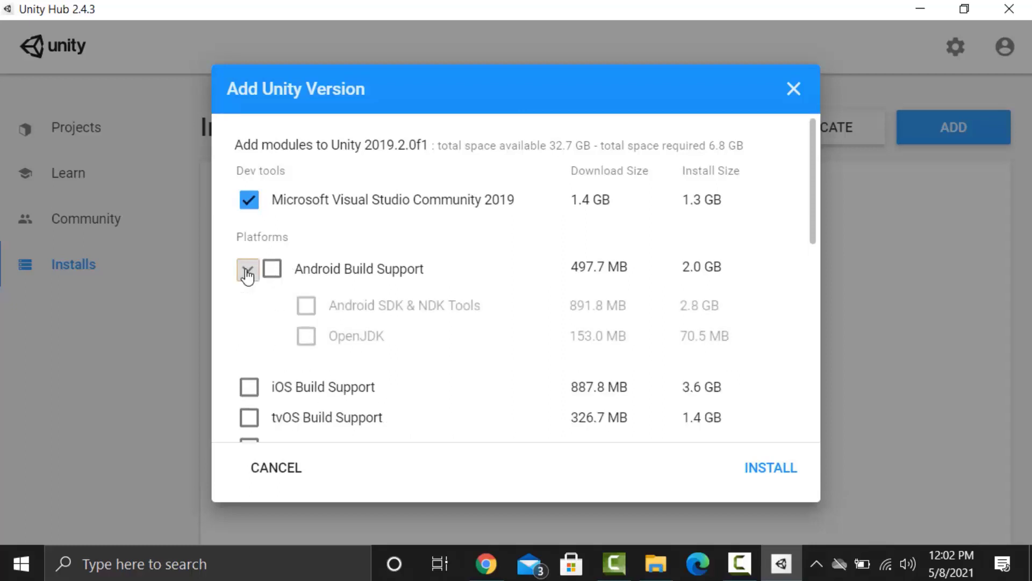
{"action": "left_click", "coordinate": [247, 269]}
{"action": "left_click", "coordinate": [247, 270]}
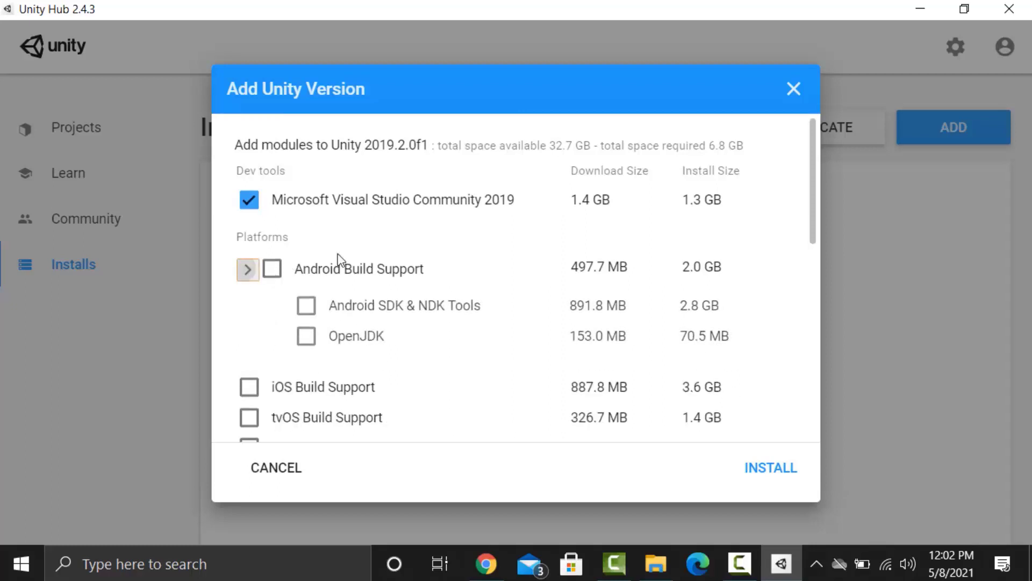
{"action": "mouse_move", "coordinate": [812, 161]}
{"action": "left_mouse_down"}
{"action": "mouse_move", "coordinate": [812, 365]}
{"action": "mouse_move", "coordinate": [821, 155]}
{"action": "left_mouse_up"}
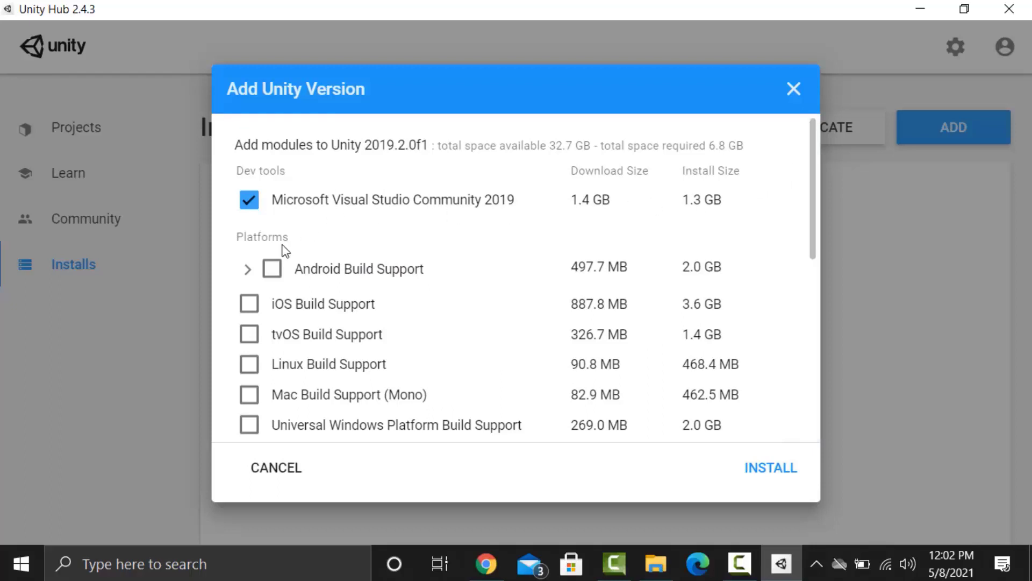
{"action": "left_click", "coordinate": [272, 269]}
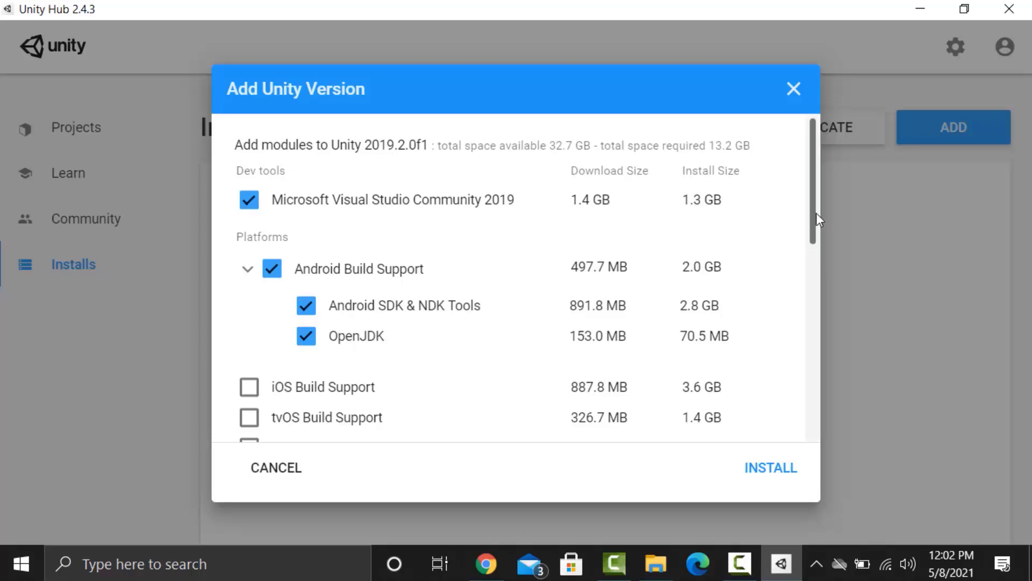
{"action": "left_click_drag", "start_coordinate": [816, 213], "coordinate": [829, 390]}
{"action": "left_click", "coordinate": [250, 273]}
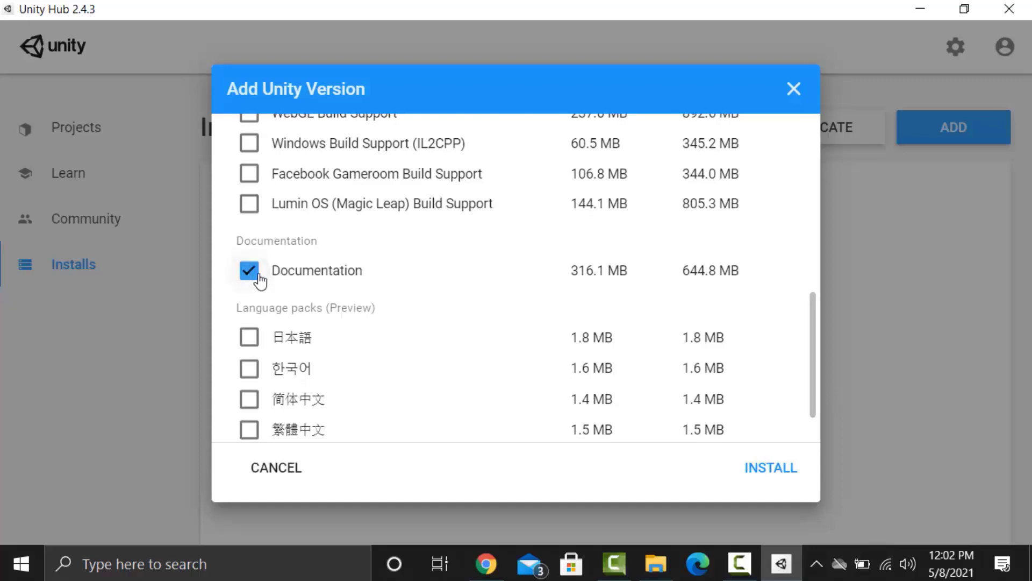
{"action": "left_click_drag", "start_coordinate": [813, 326], "coordinate": [821, 173]}
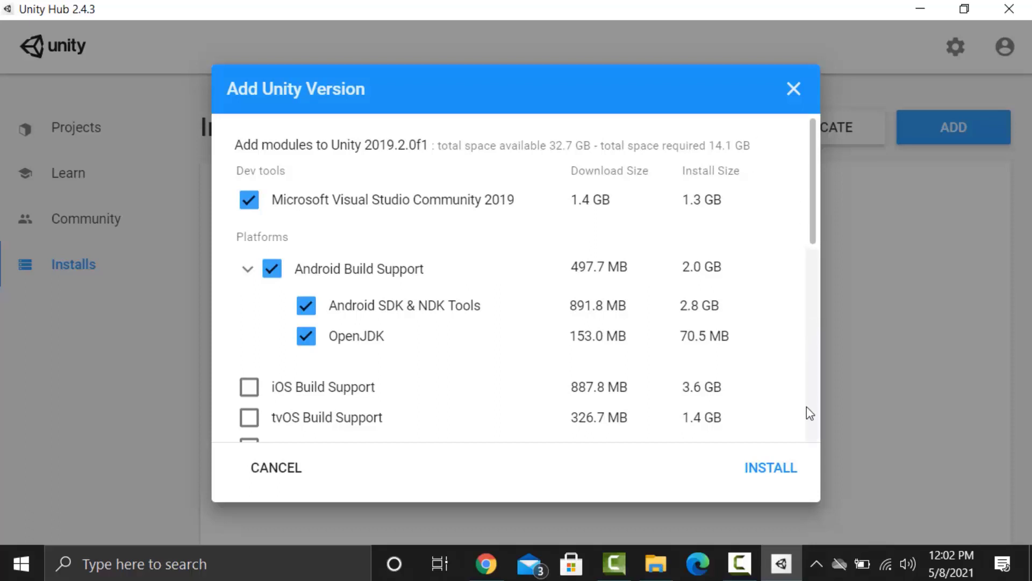
{"action": "left_click", "coordinate": [777, 479]}
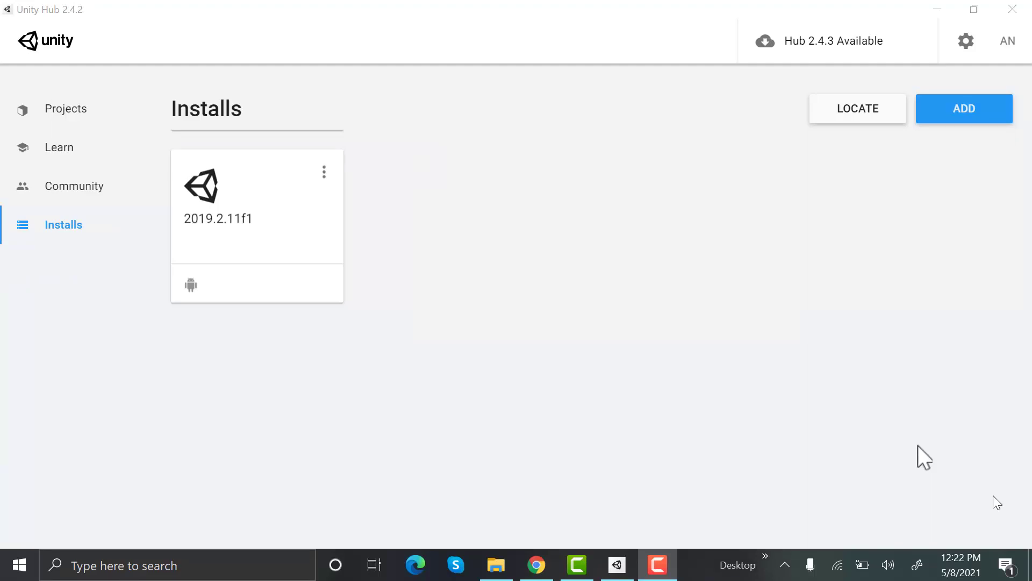
Step: Add the Game development with Unity workload to Visual Studio Enterprise 2019 and install it
{"action": "left_click", "coordinate": [225, 562]}
{"action": "type", "text": "visual "}
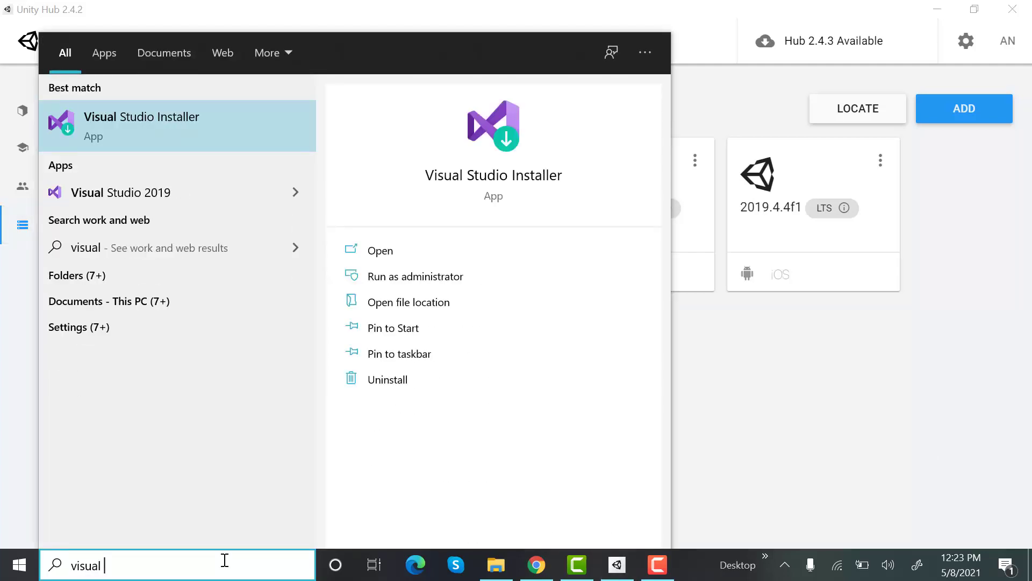
{"action": "type", "text": "studio installer"}
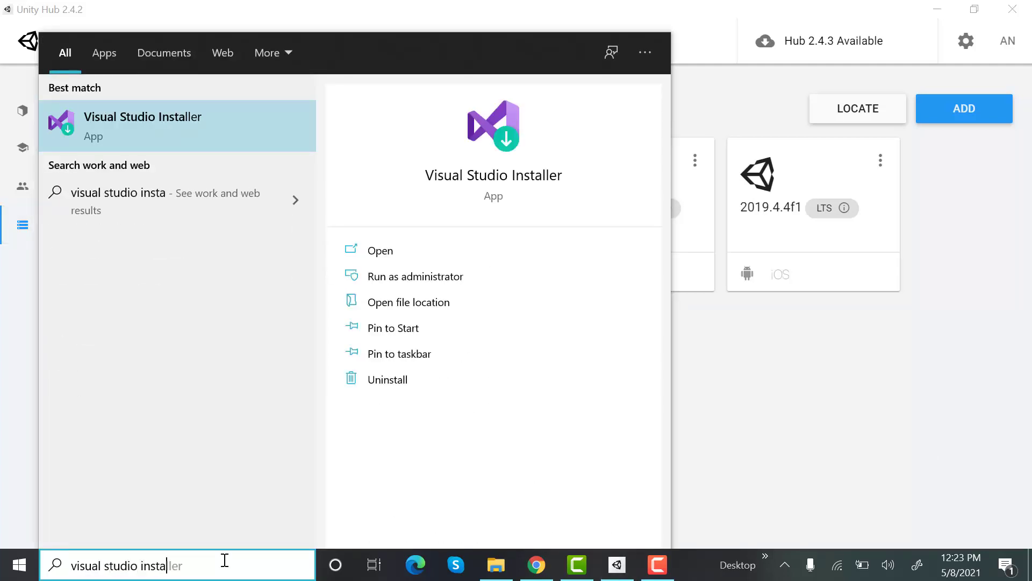
{"action": "left_click", "coordinate": [121, 115]}
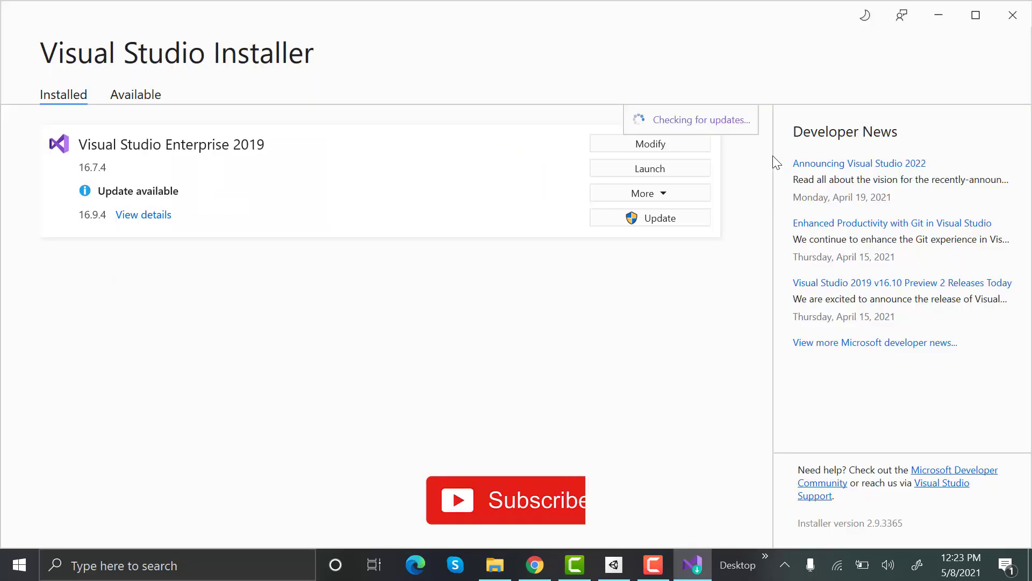
{"action": "left_click", "coordinate": [702, 146]}
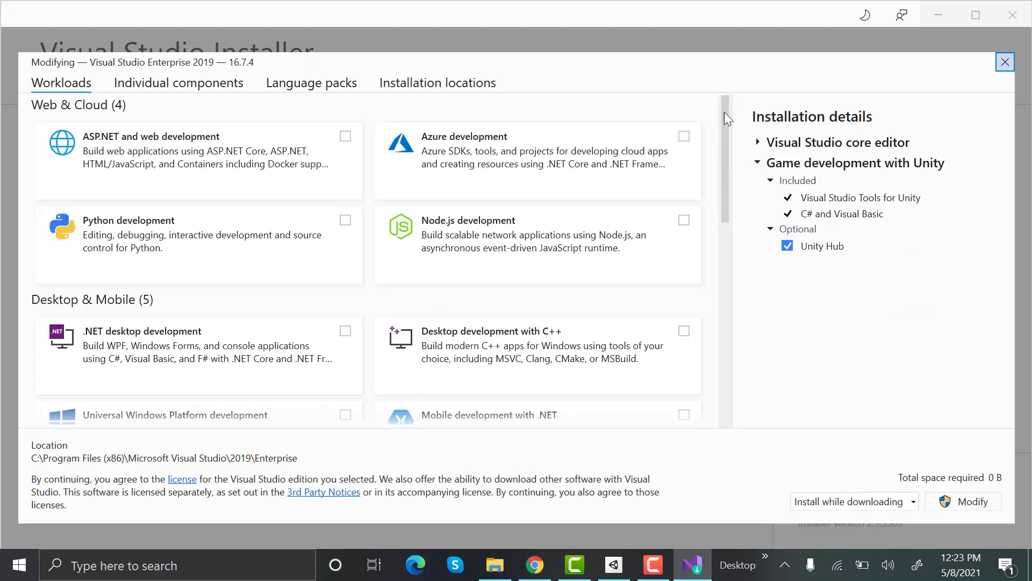
{"action": "left_click_drag", "start_coordinate": [724, 111], "coordinate": [726, 294]}
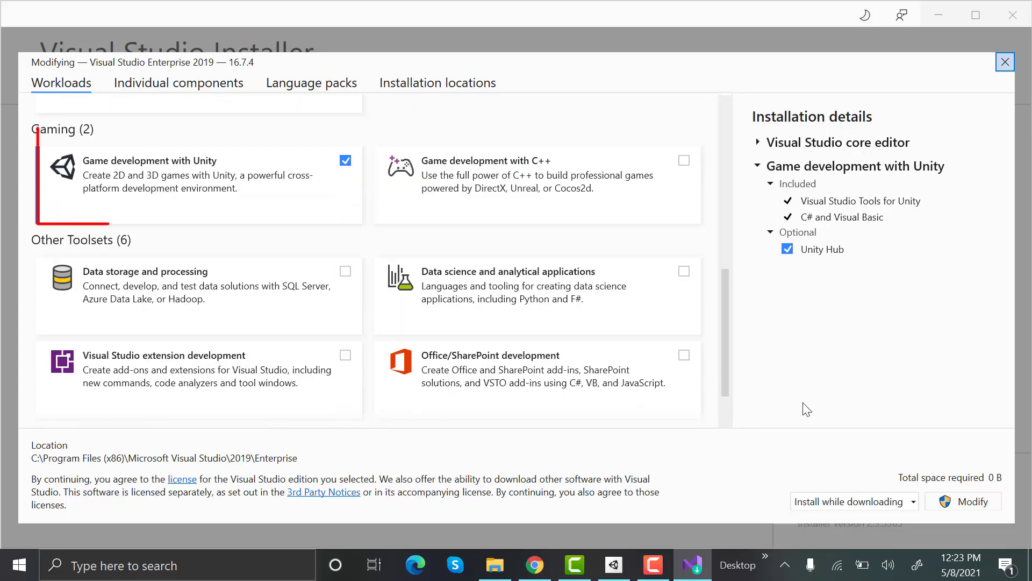
{"action": "left_click", "coordinate": [974, 501]}
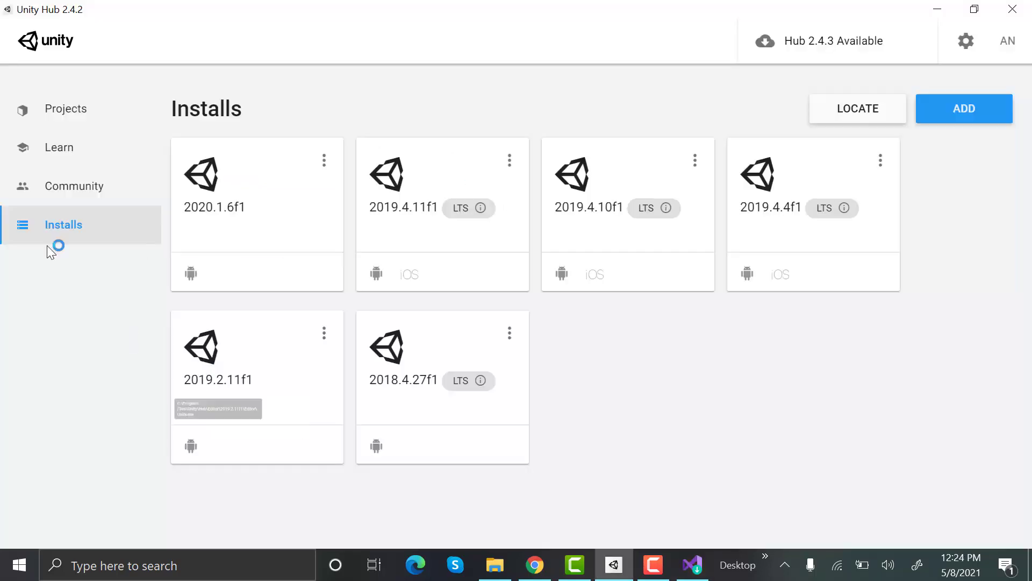
Step: Start a new project on Unity 2019.2.11f1 from the Projects page
{"action": "left_click", "coordinate": [61, 110]}
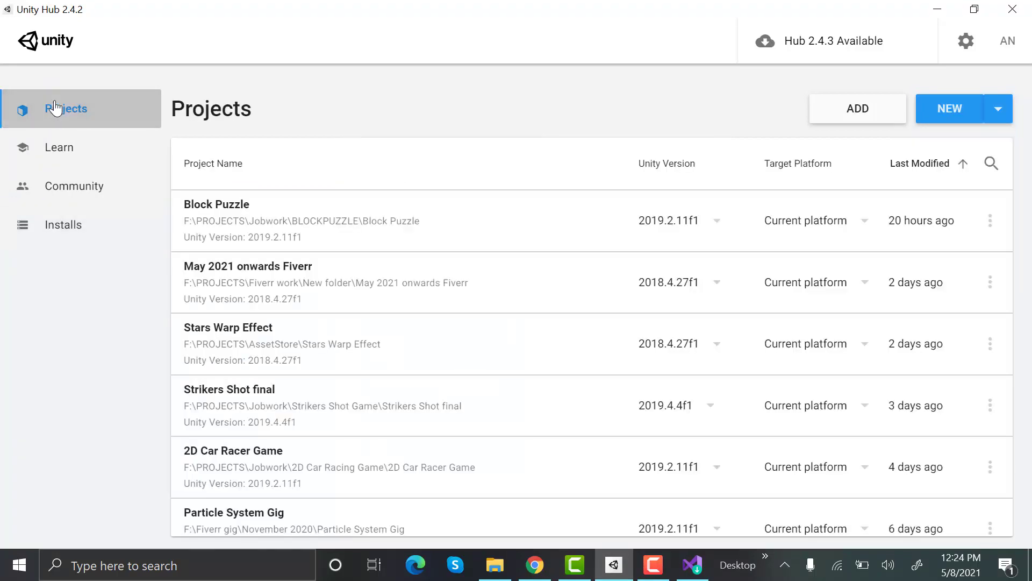
{"action": "left_click", "coordinate": [997, 110]}
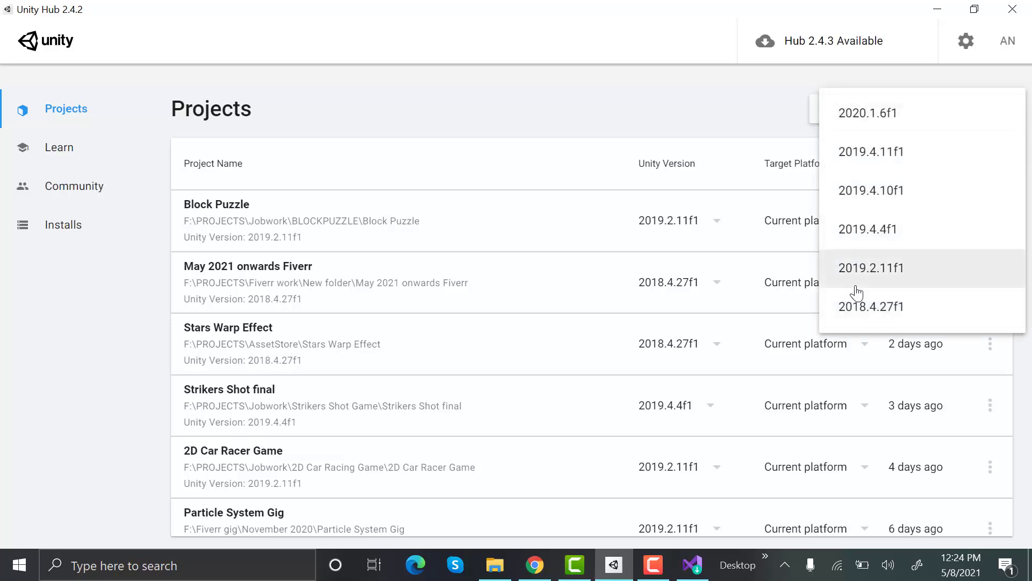
{"action": "left_click", "coordinate": [958, 273]}
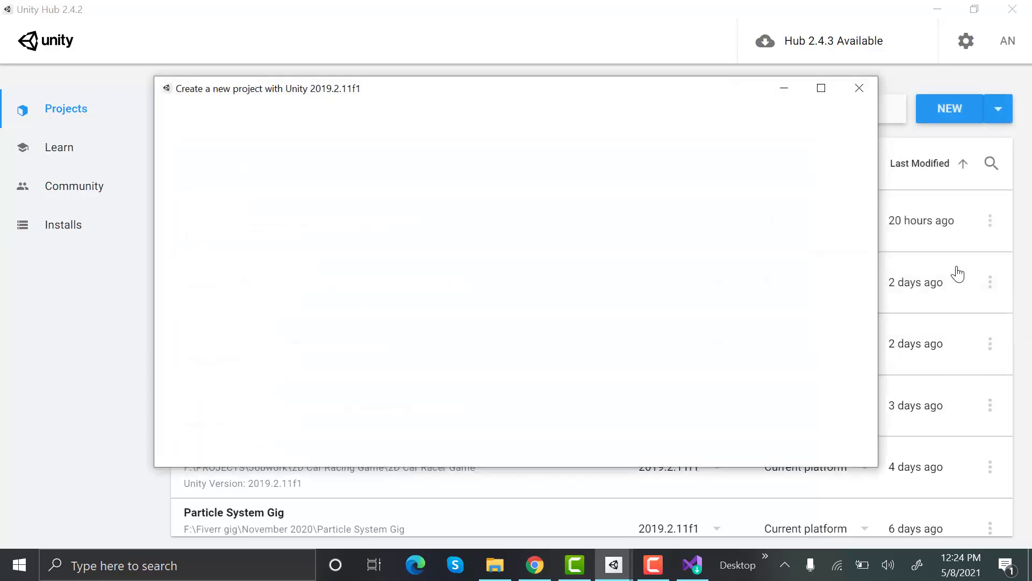
{"action": "left_click_drag", "start_coordinate": [668, 175], "coordinate": [563, 177]}
Step: Set the project location to a newly created E:\Unity folder
{"action": "left_click", "coordinate": [839, 256]}
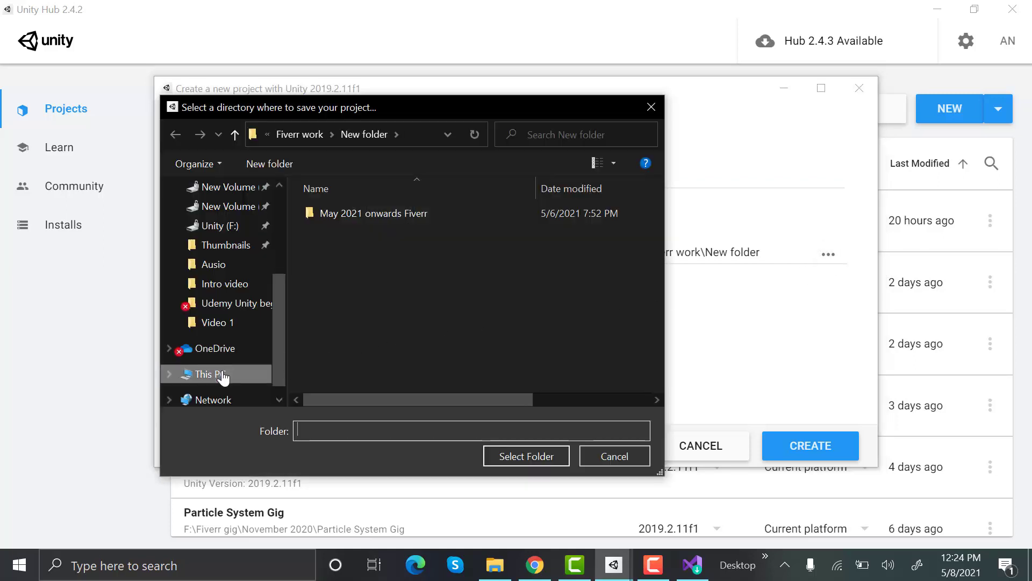
{"action": "left_click", "coordinate": [222, 374]}
{"action": "scroll", "coordinate": [519, 266], "scroll_direction": "down", "scroll_amount": 5}
{"action": "left_click", "coordinate": [458, 325]}
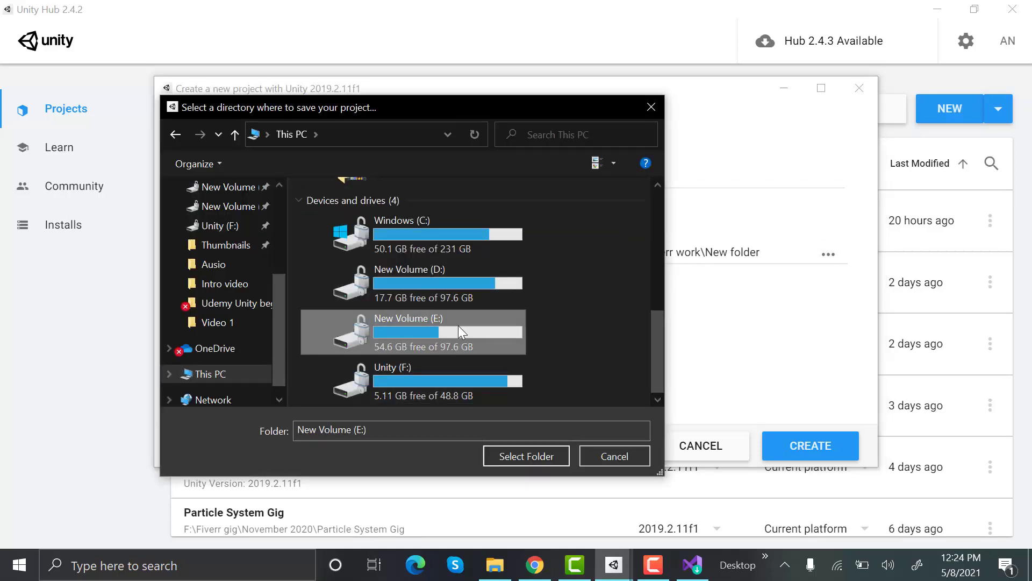
{"action": "double_click", "coordinate": [458, 325]}
{"action": "left_click", "coordinate": [253, 165]}
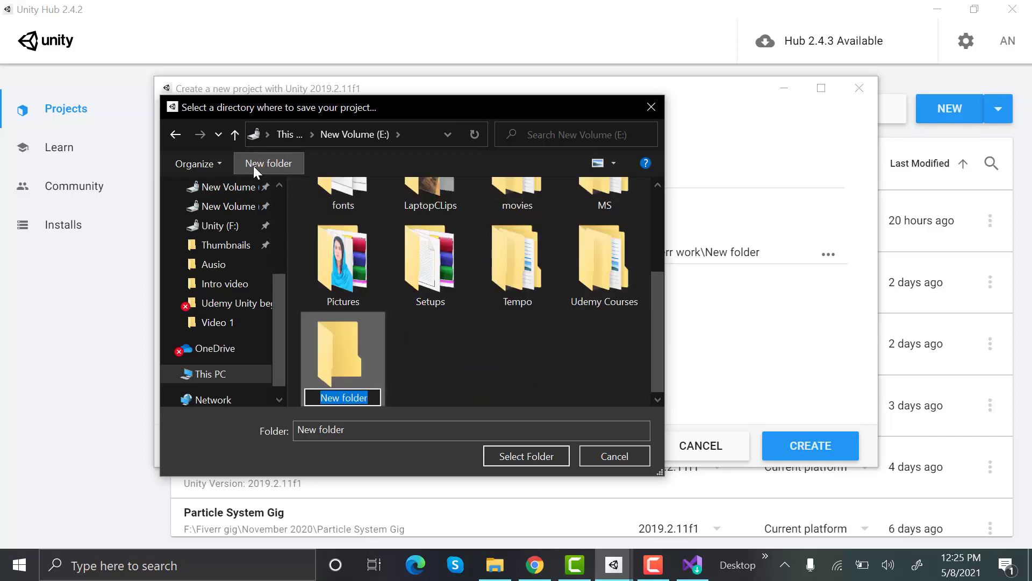
{"action": "type", "text": "Unity"}
{"action": "key", "text": "Return"}
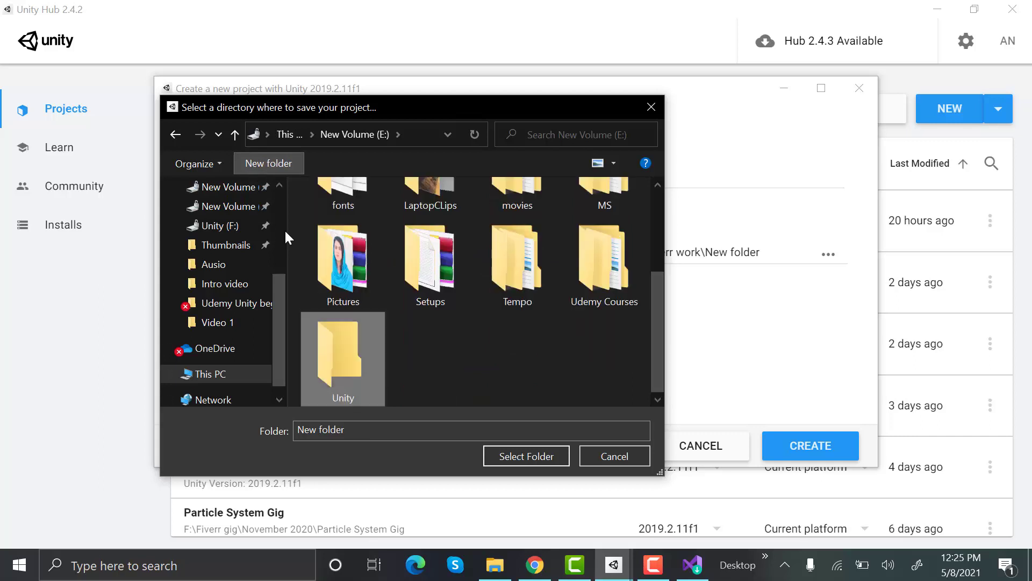
{"action": "double_click", "coordinate": [365, 352]}
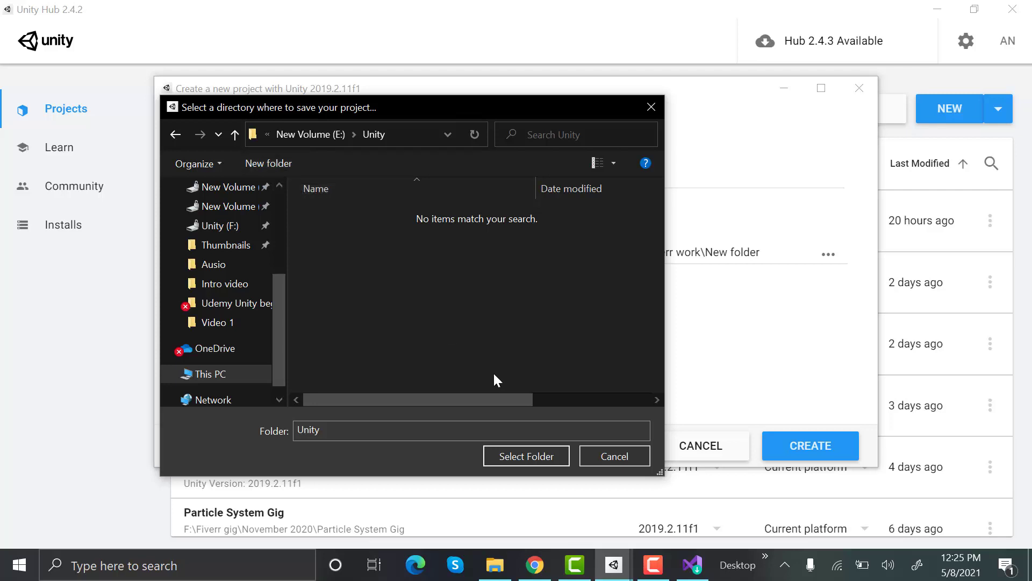
{"action": "left_click", "coordinate": [534, 457]}
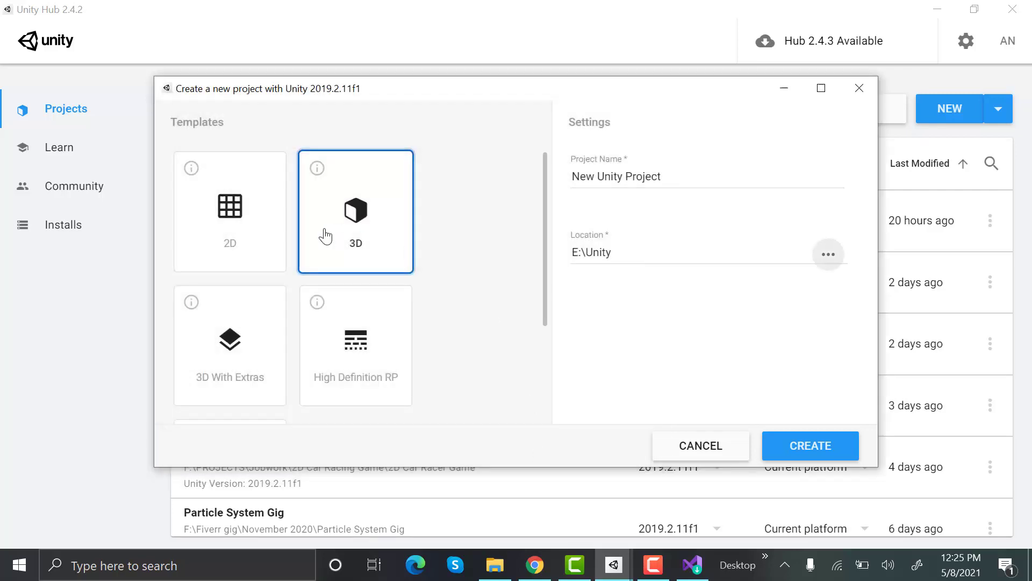
Step: Choose the 3D template and create New Unity Project
{"action": "left_click", "coordinate": [236, 241]}
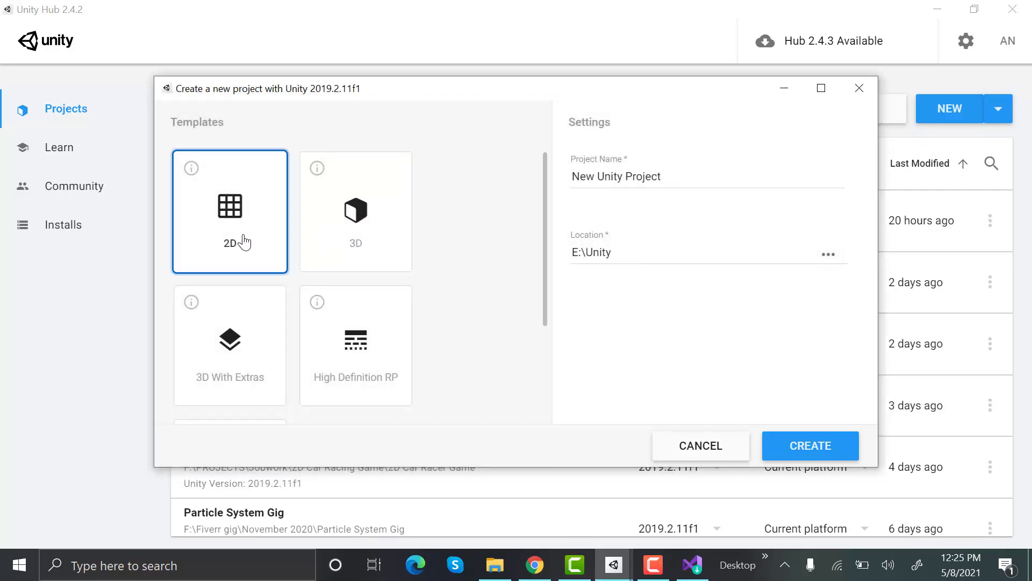
{"action": "left_click", "coordinate": [380, 238]}
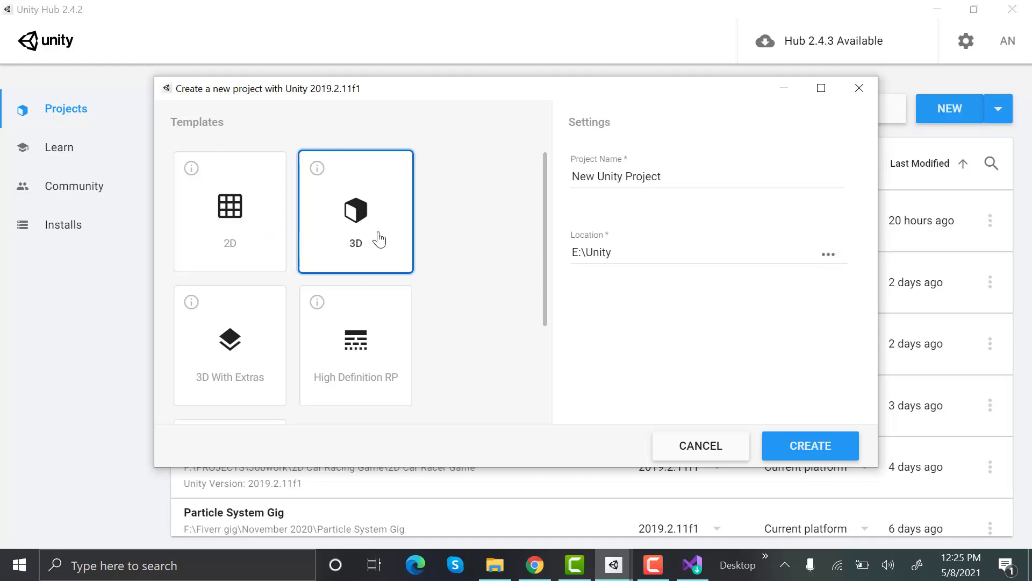
{"action": "left_click", "coordinate": [832, 446]}
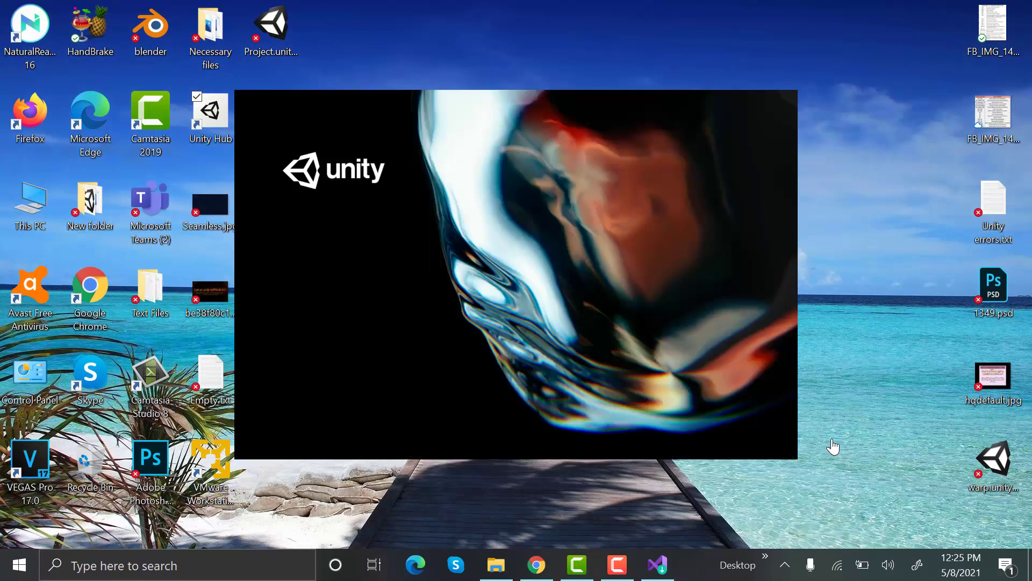